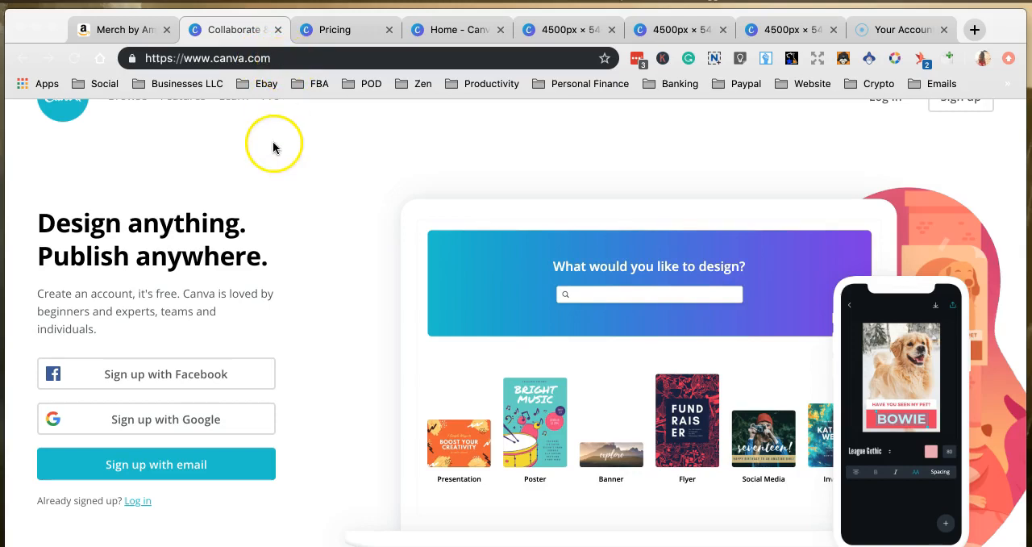
Look over Canva's public homepage and compare the Free, Pro and Enterprise plans on its pricing page.
scroll(272, 150, "up", 2)
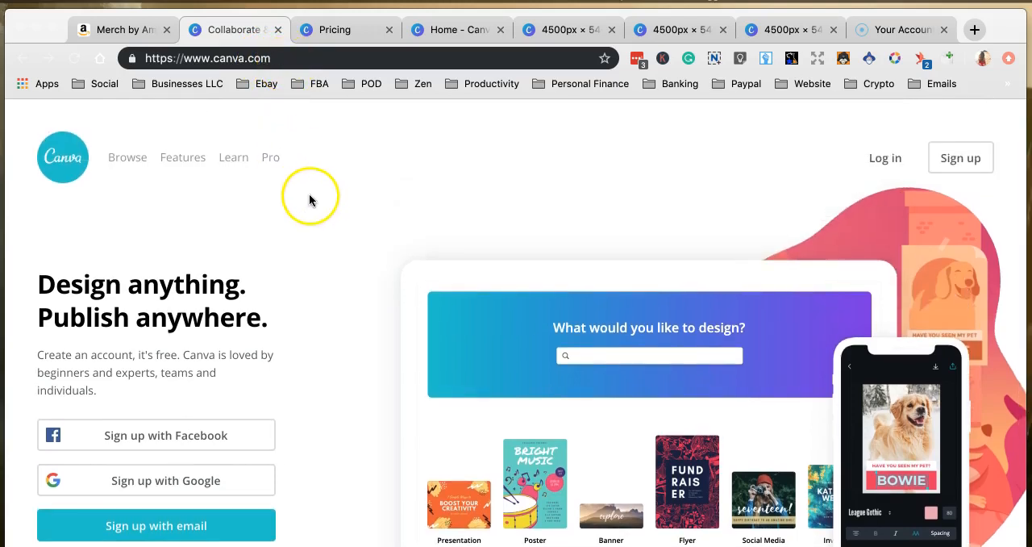
scroll(343, 219, "down", 3)
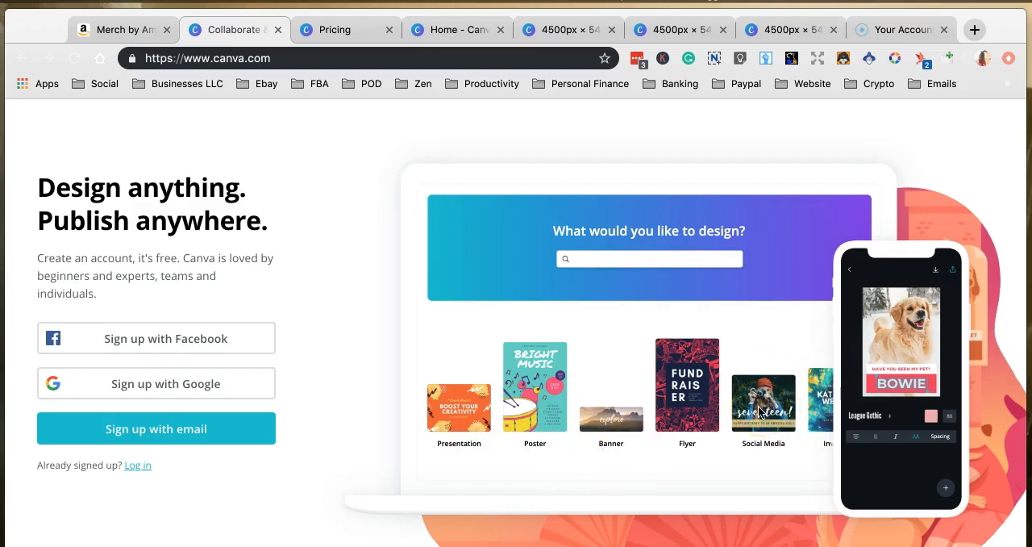
scroll(685, 363, "up", 3)
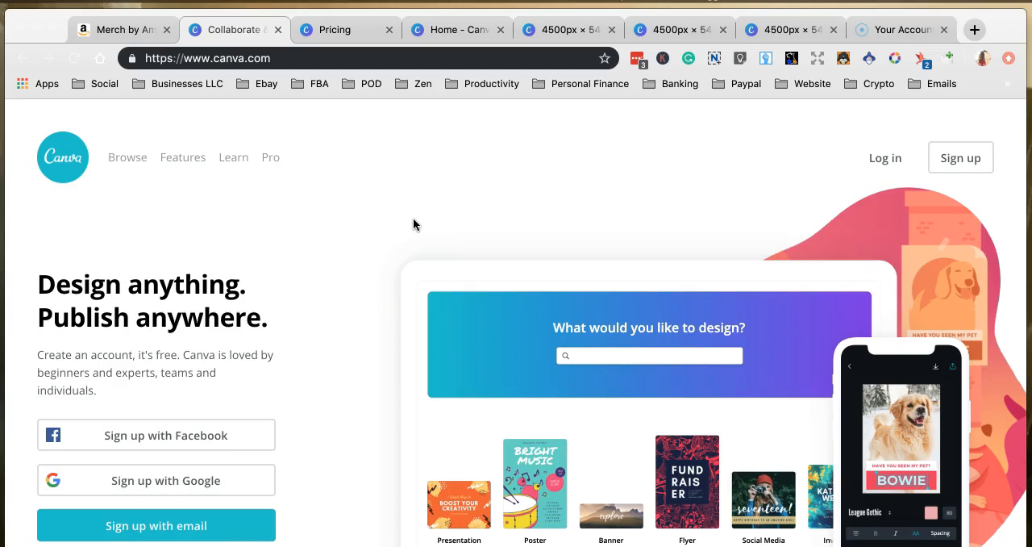
left_click(337, 31)
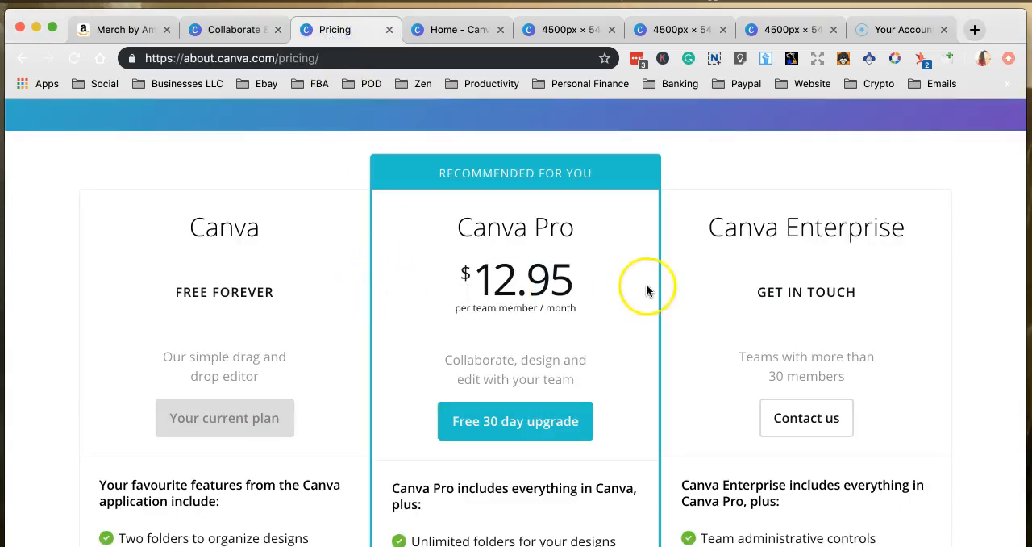
left_click_drag(192, 227, 286, 278)
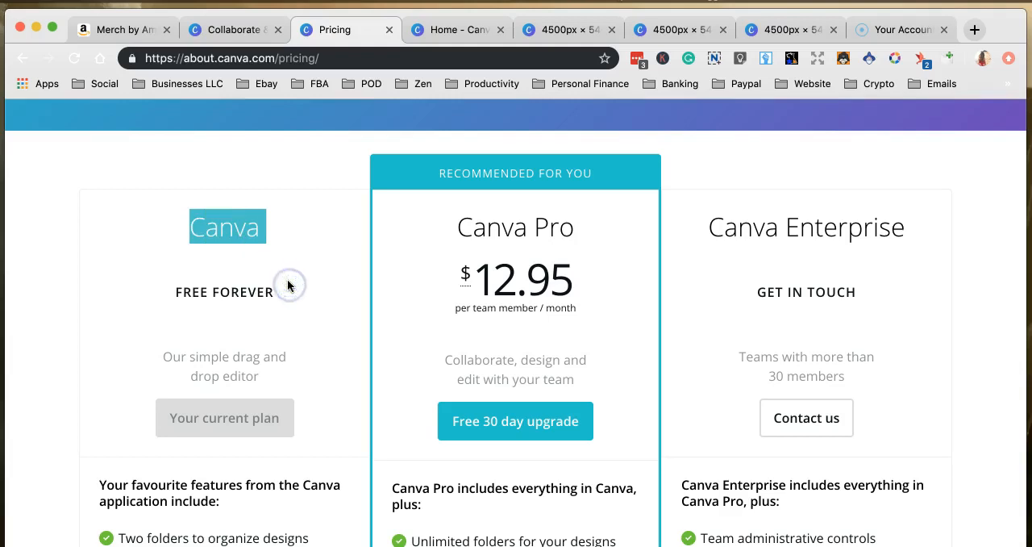
left_click(266, 290)
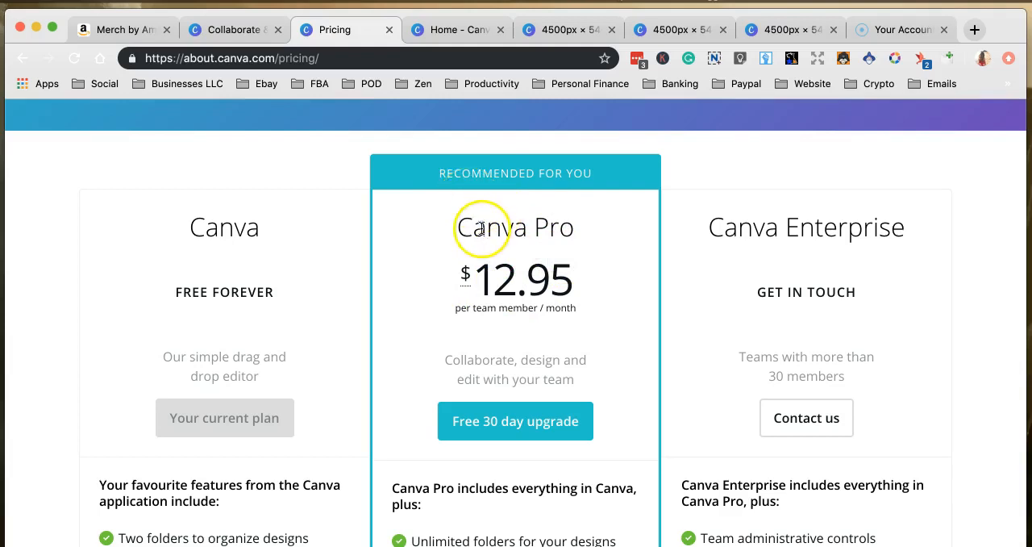
scroll(414, 202, "up", 5)
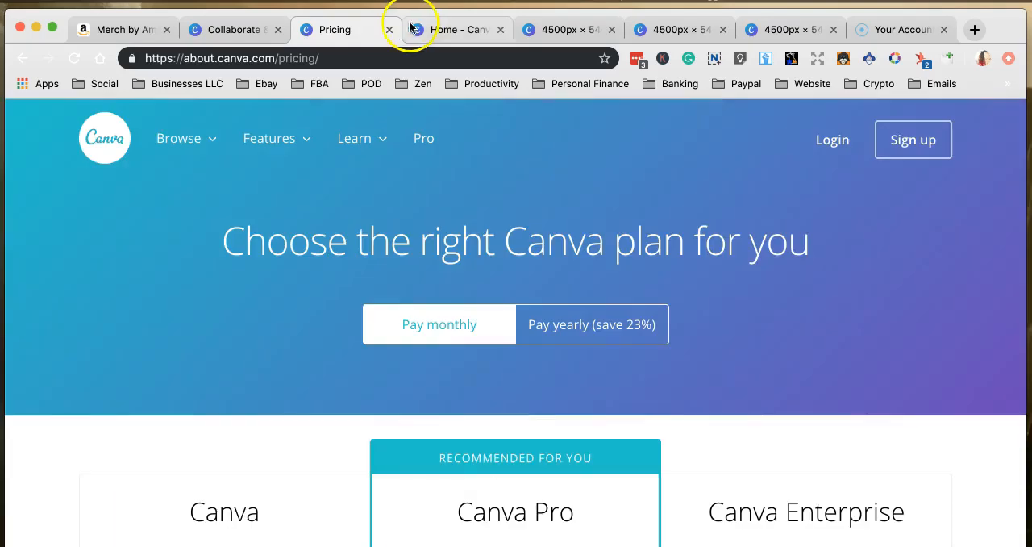
left_click(266, 30)
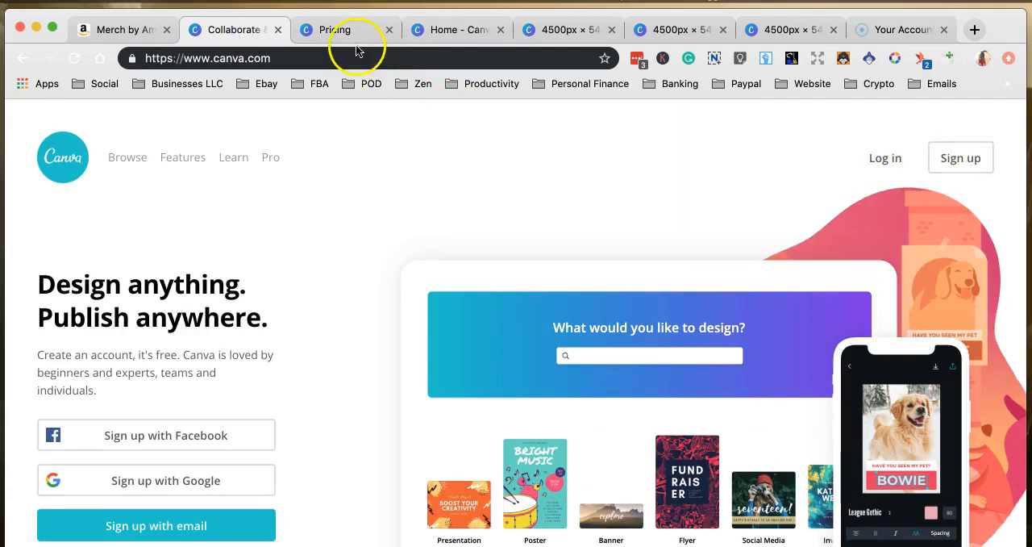
Create a new blank design with custom dimensions of 4500 × 5400 px.
left_click(422, 30)
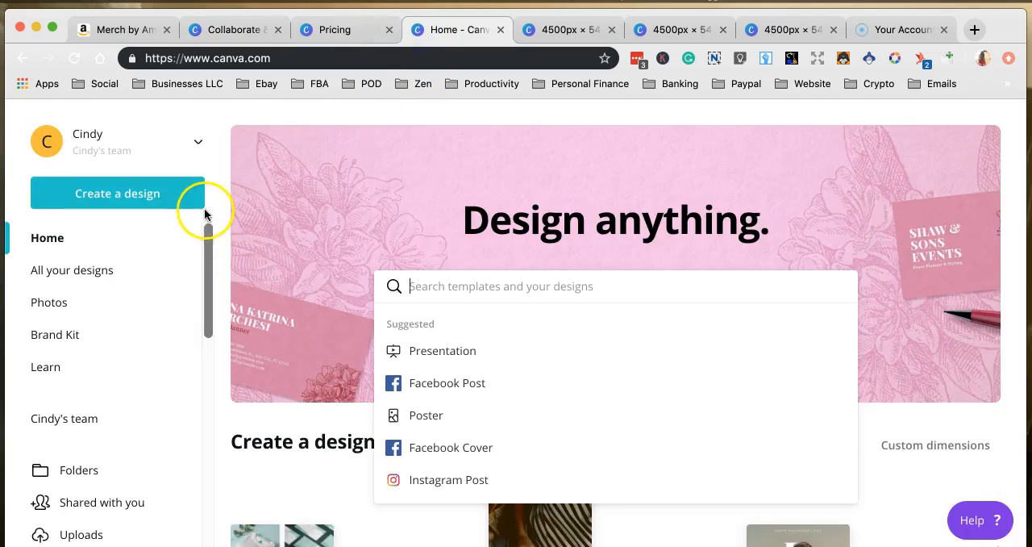
left_click(123, 199)
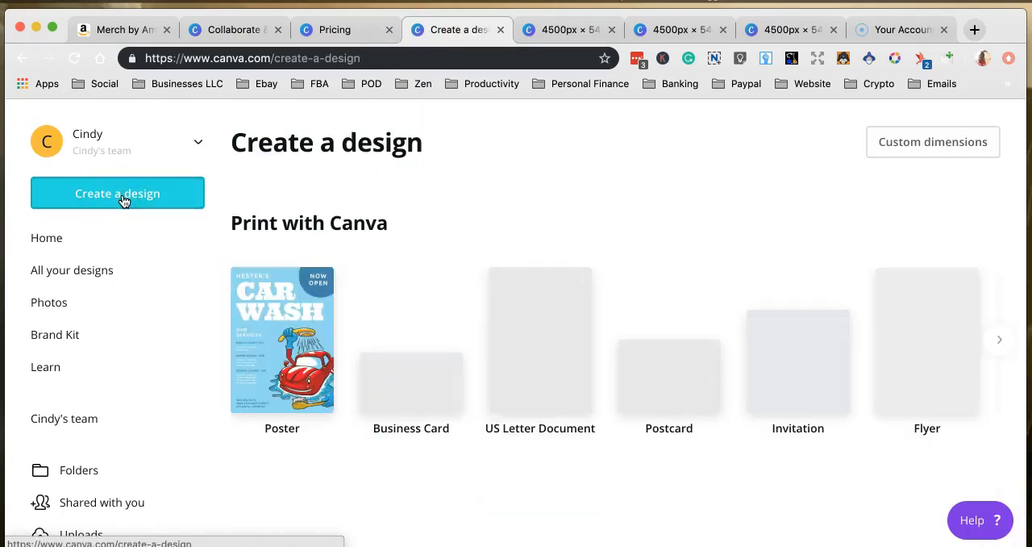
left_click(942, 145)
left_click(752, 194)
type("4500")
left_click(854, 199)
type("5400")
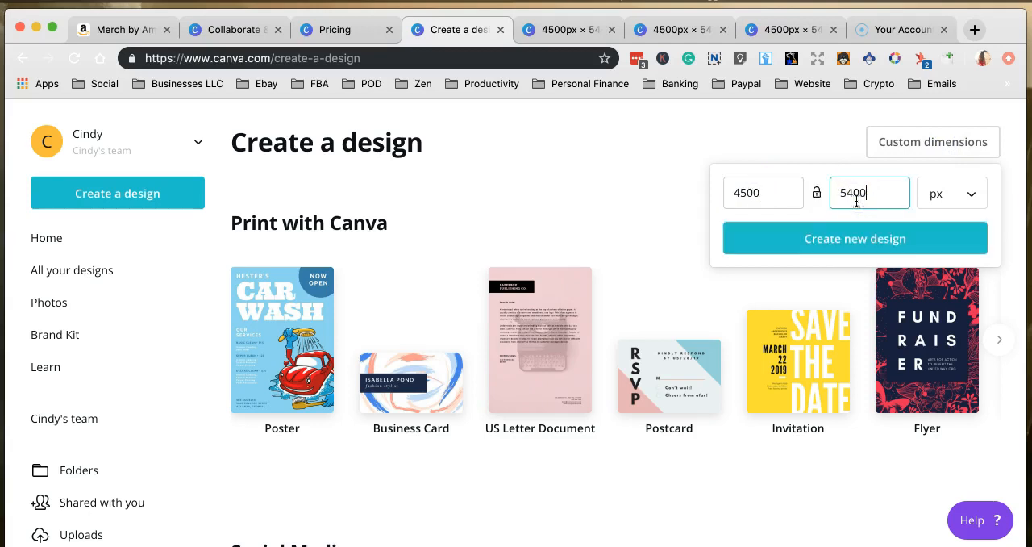
left_click(850, 239)
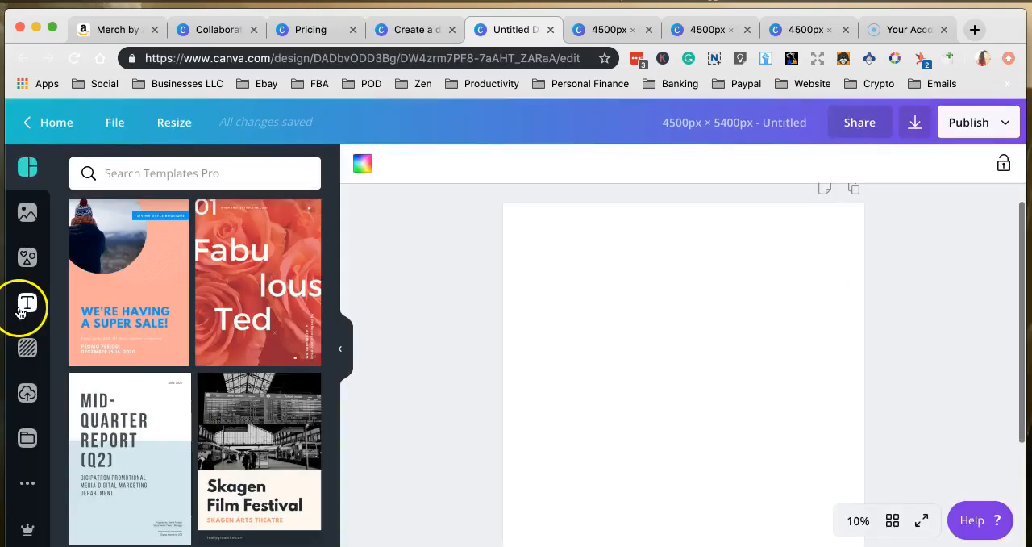
Browse the text templates and add the "cold, smooth & tasty." layout to the page.
left_click(27, 305)
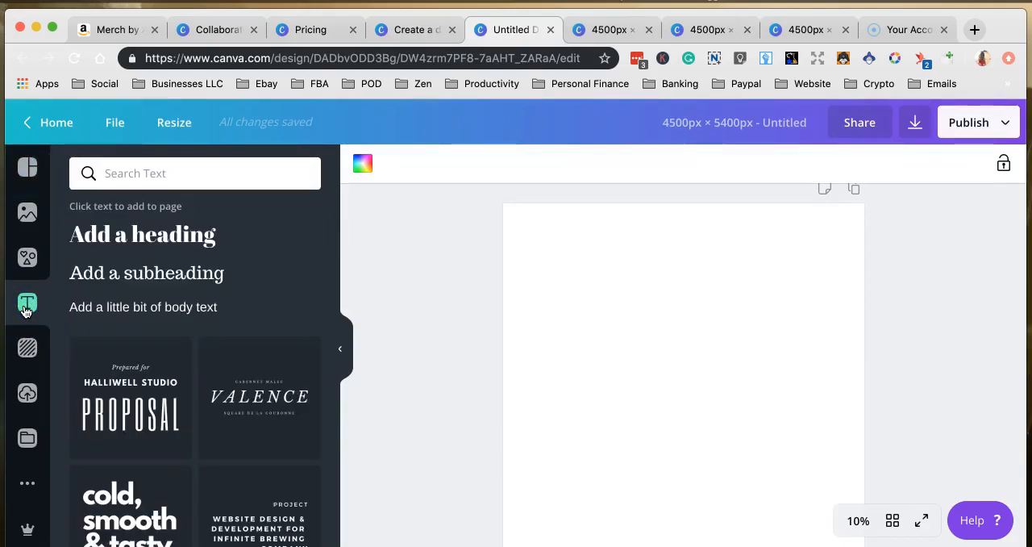
left_click(256, 314)
scroll(178, 447, "down", 3)
scroll(178, 446, "up", 2)
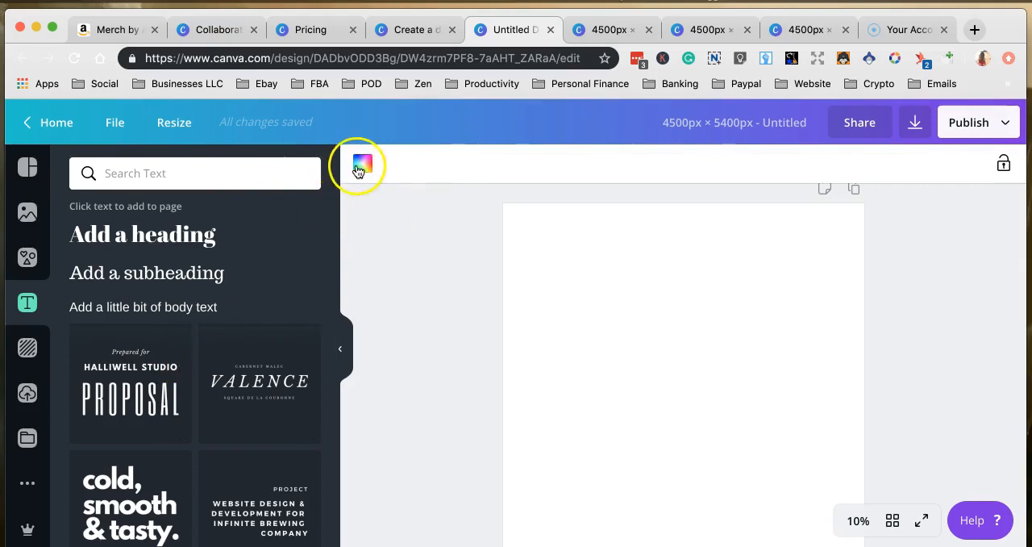
scroll(147, 369, "down", 2)
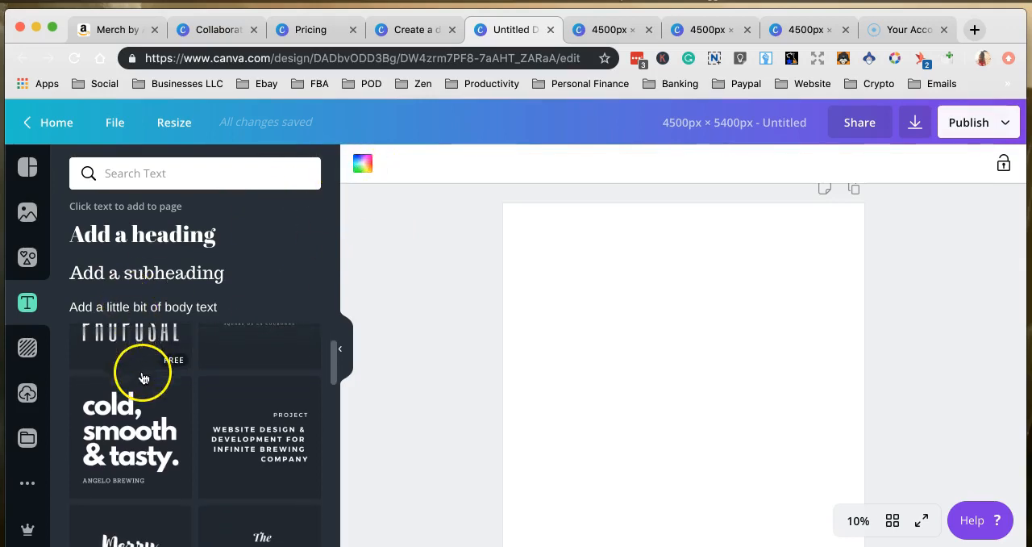
left_click(128, 439)
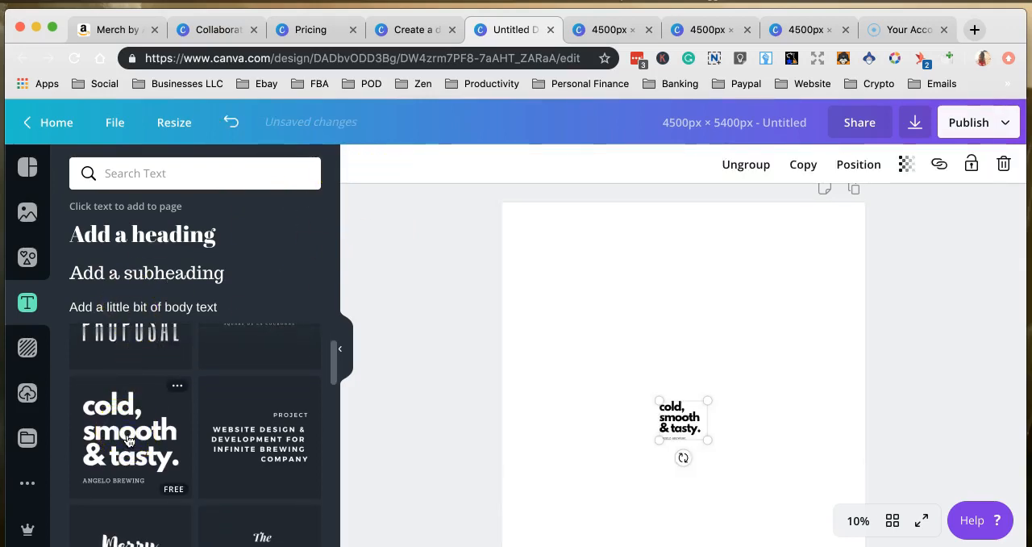
Enlarge the text group to fill most of the page width and position it in the page's upper part.
left_click(657, 395)
left_click_drag(657, 395, 587, 268)
left_click_drag(704, 316, 816, 250)
left_click_drag(806, 439, 825, 484)
mouse_move(694, 350)
left_mouse_down()
mouse_move(711, 350)
mouse_move(682, 359)
mouse_move(718, 355)
mouse_move(707, 362)
left_mouse_up()
left_click(663, 522)
Replace the first line "cold," of the headline with "Coffee.".
left_click(673, 345)
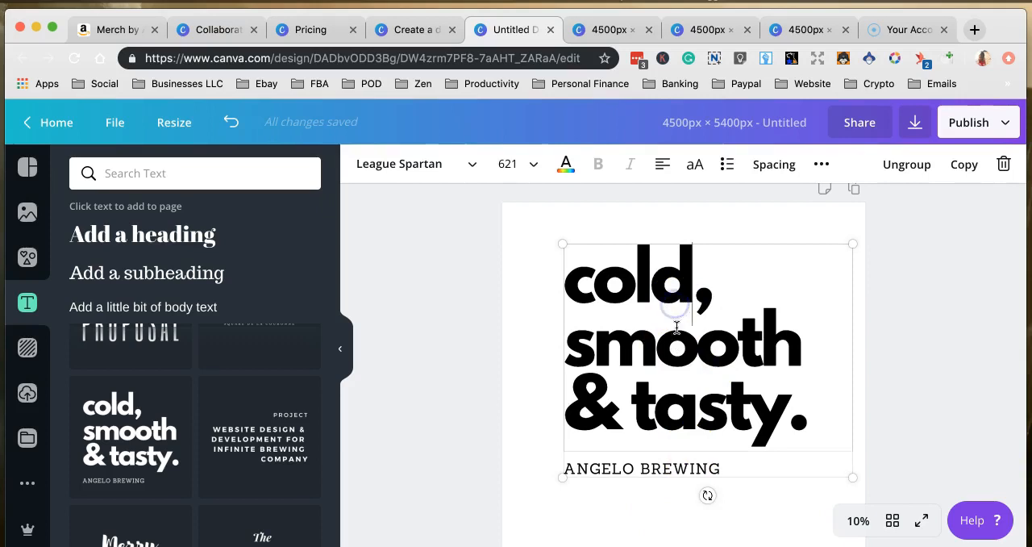
left_click(694, 275)
left_click_drag(694, 275, 570, 277)
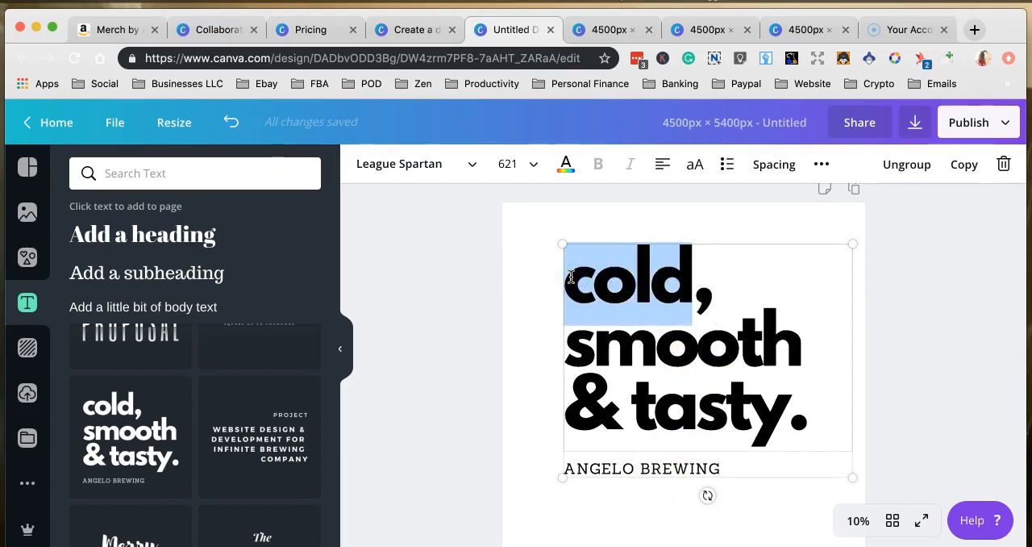
type("Coffee.,")
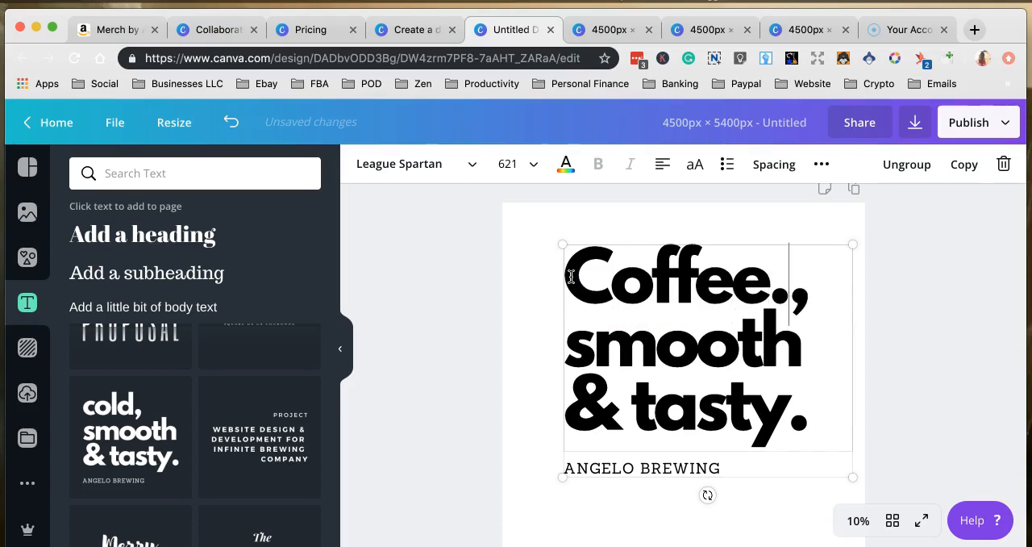
left_click(806, 285)
key("BackSpace")
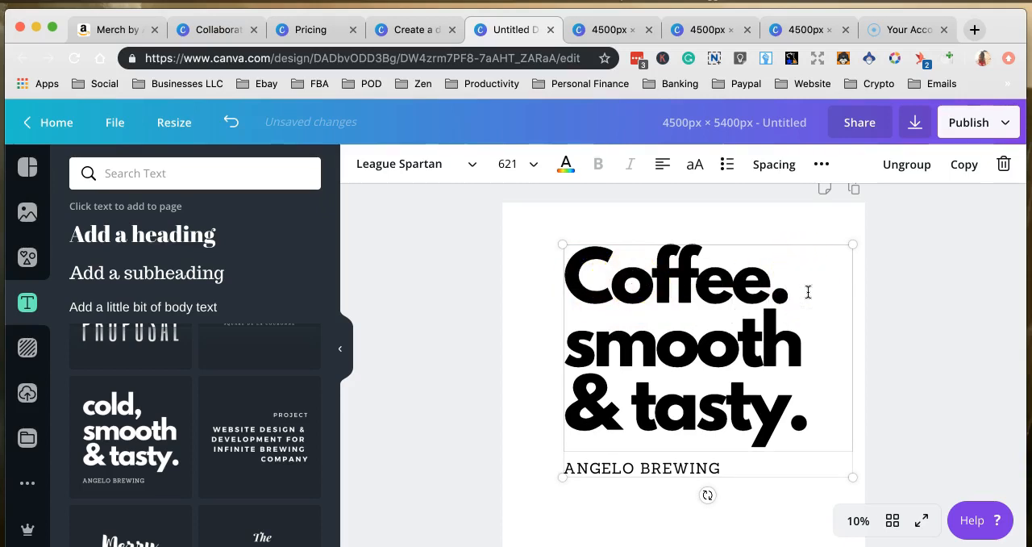
Replace the headline's second line "smooth" with "Books." and remove the ampersand following it.
left_click_drag(825, 343, 575, 351)
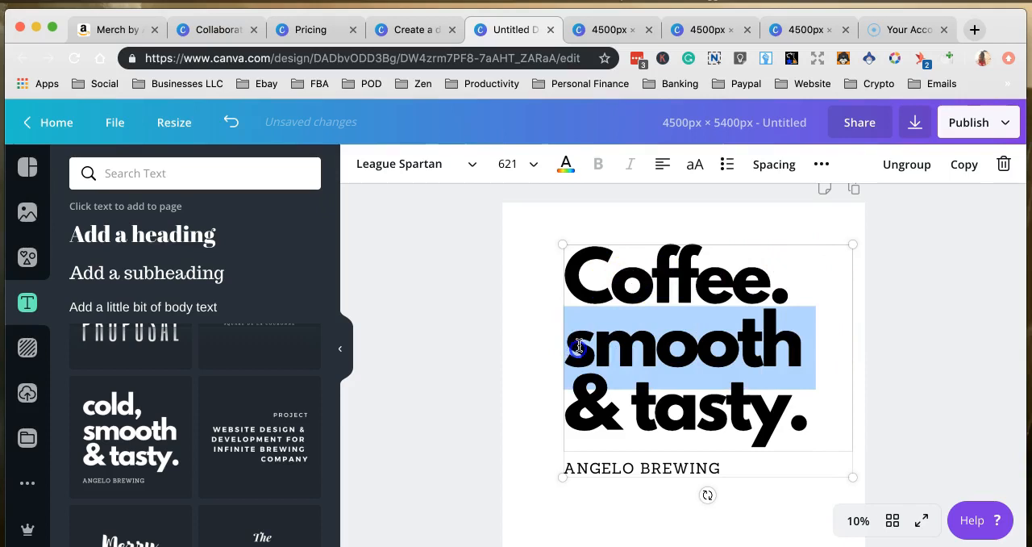
type("Bookd&")
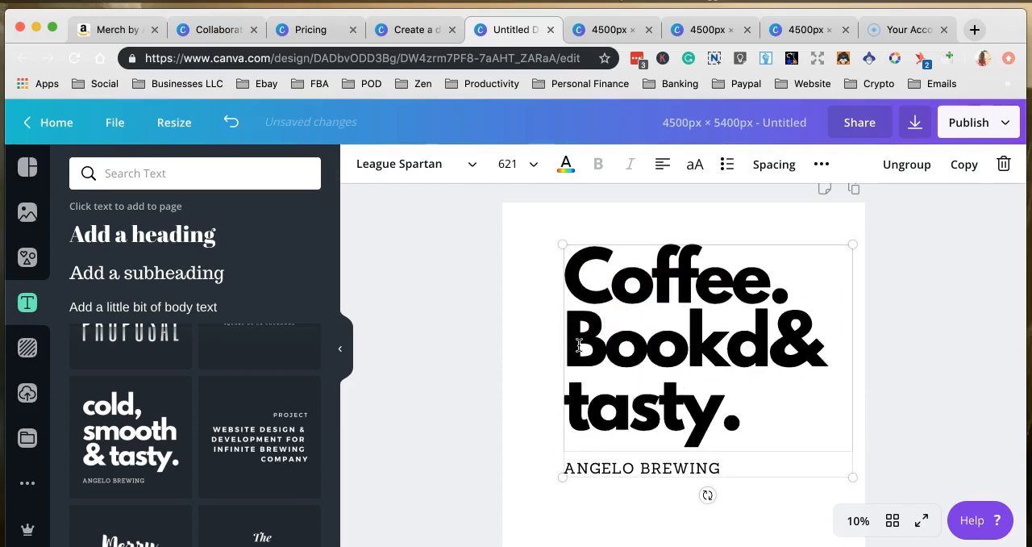
key("BackSpace")
type("s")
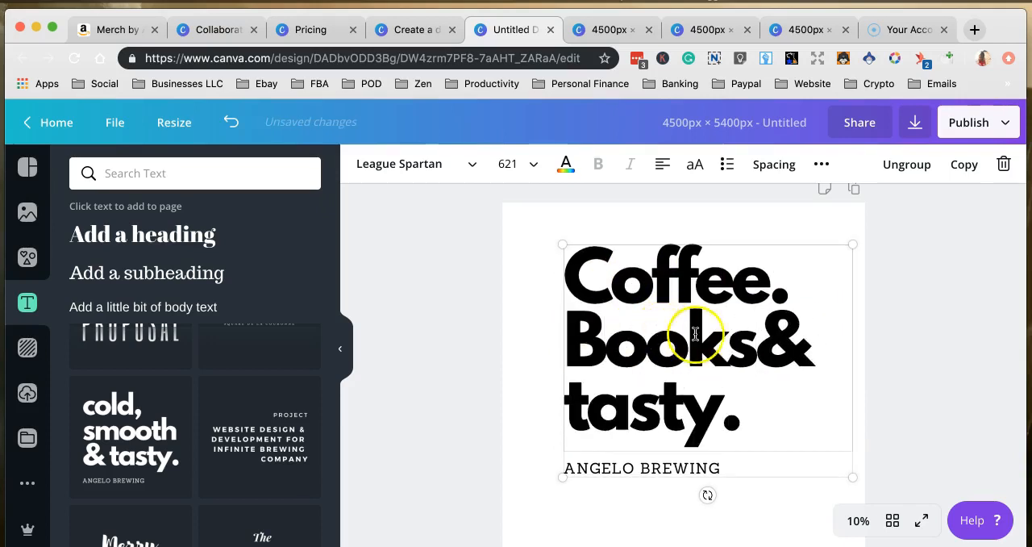
key("BackSpace")
key("BackSpace")
type(".")
Put "Dogs." on the headline's third line and delete the leftover word "tasty.".
key("Return")
type("Dogs")
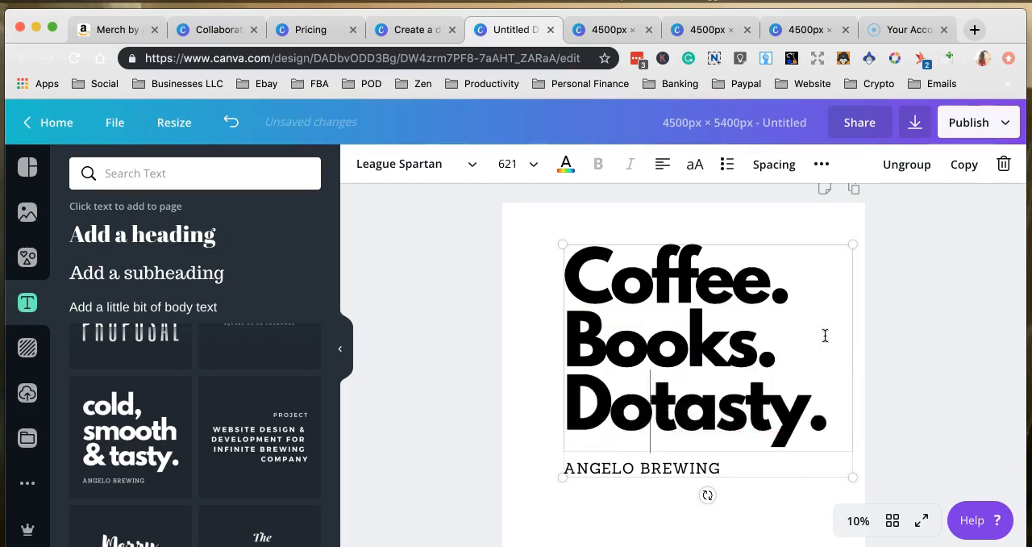
type(".")
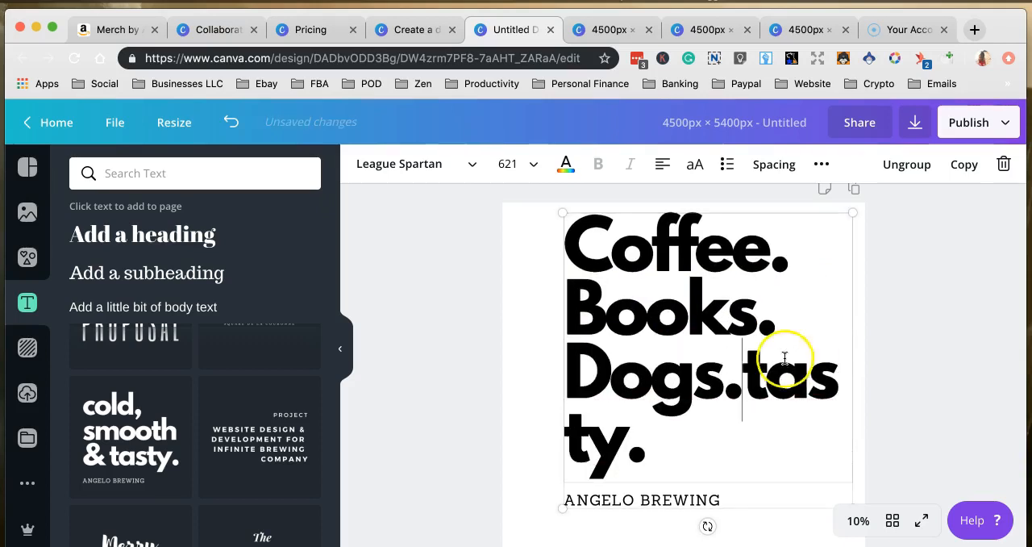
left_click_drag(692, 466, 743, 367)
key("BackSpace")
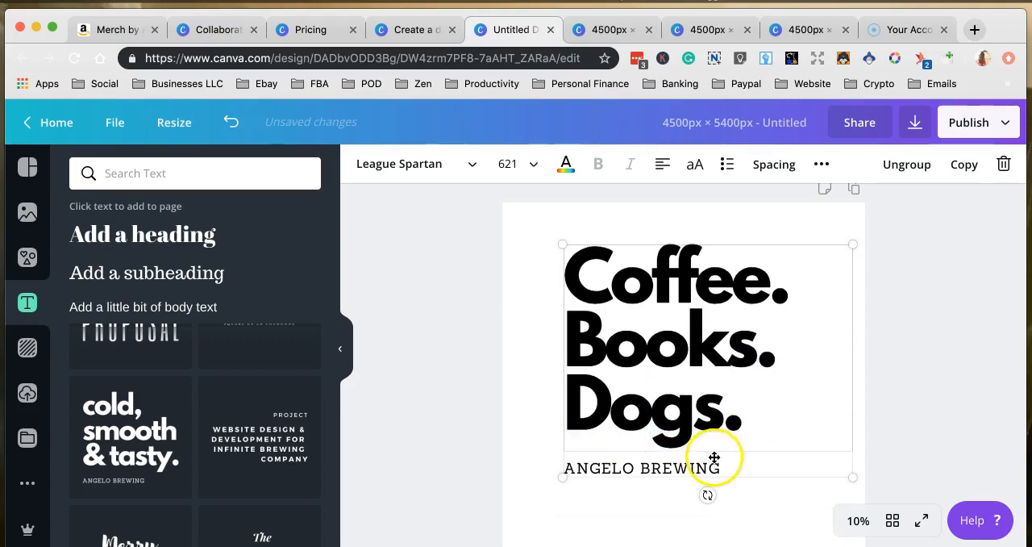
Delete only the "ANGELO BREWING" subtitle element from the text group.
left_click(650, 532)
left_click(657, 470)
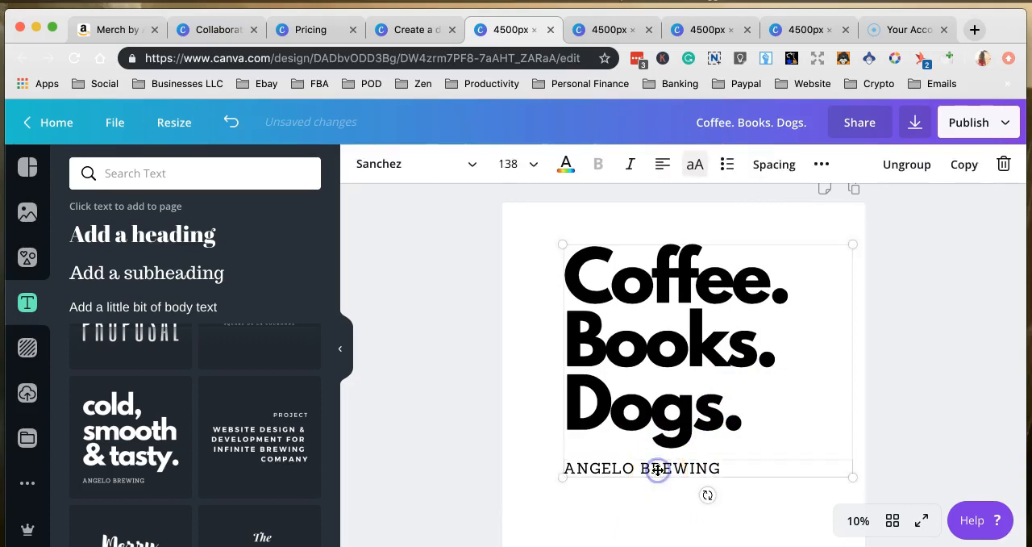
left_click(628, 468)
left_click(741, 467)
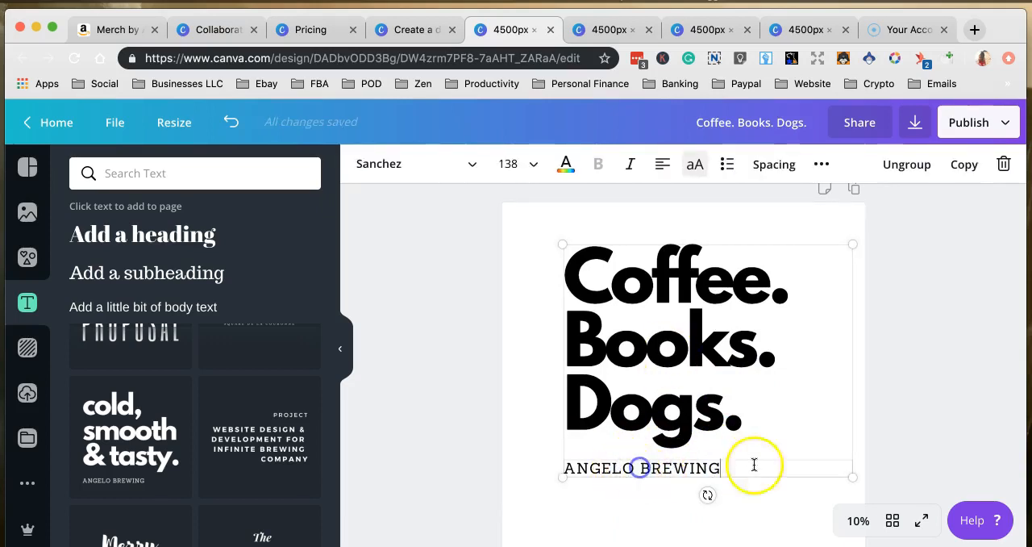
left_click(1004, 165)
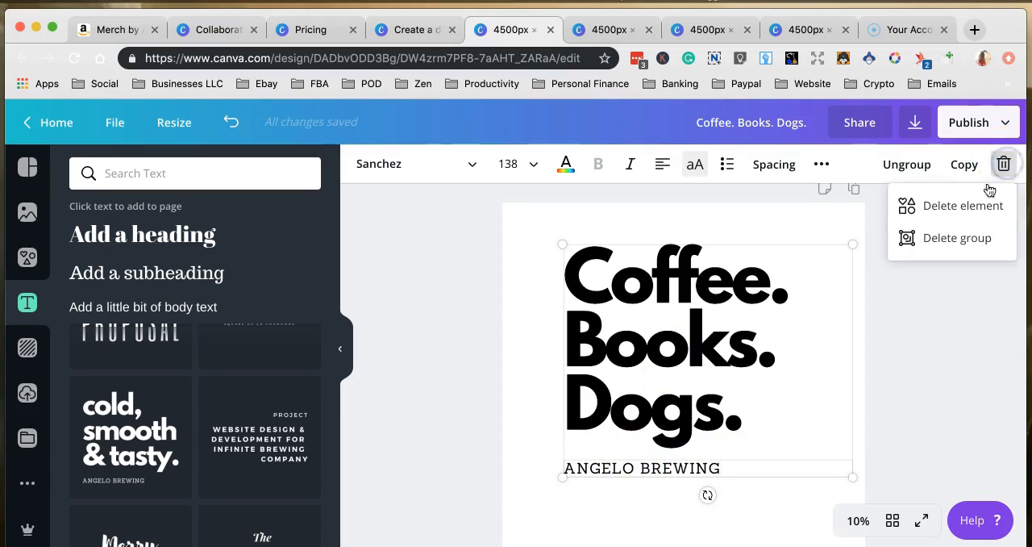
left_click(961, 211)
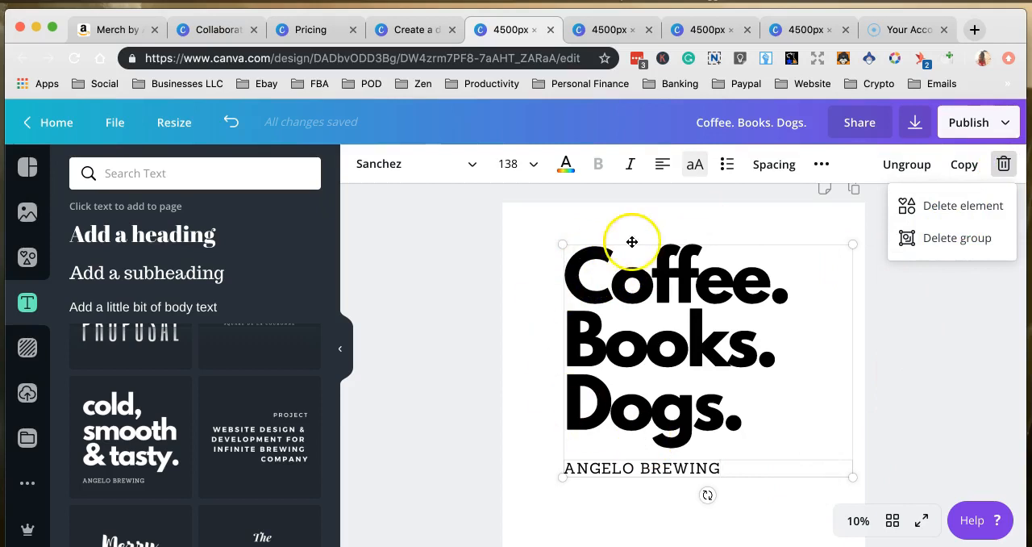
left_click(916, 215)
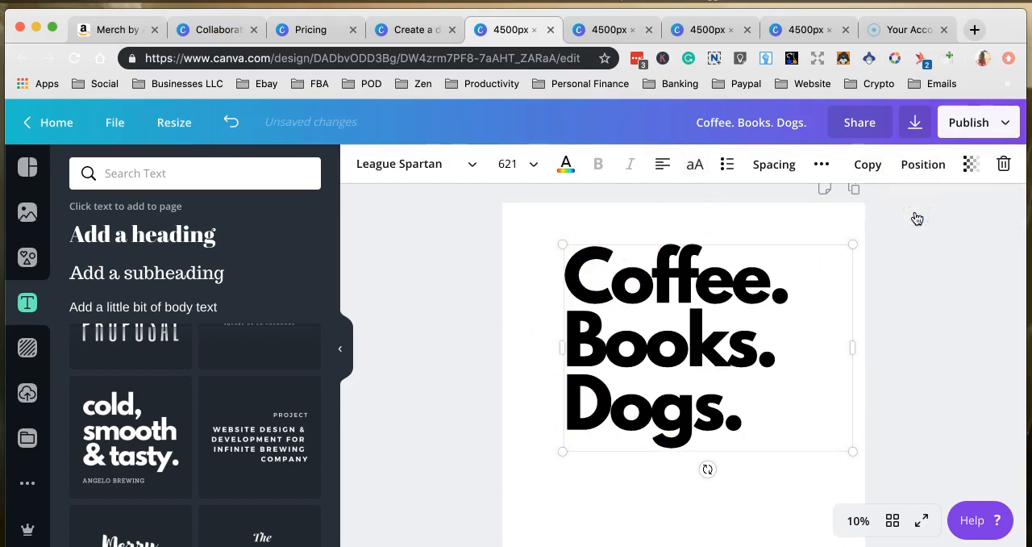
Move the headline so its frame aligns with the upper margin guide and the page's right edge.
mouse_move(670, 309)
left_mouse_down()
mouse_move(626, 327)
mouse_move(670, 314)
mouse_move(668, 301)
mouse_move(672, 327)
left_mouse_up()
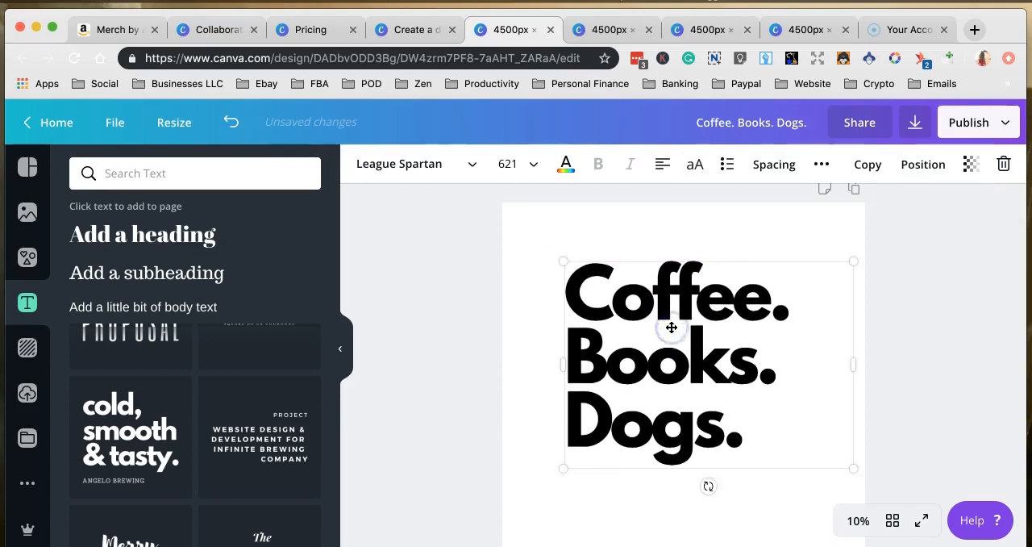
scroll(672, 328, "down", 3)
left_click_drag(683, 252, 694, 307)
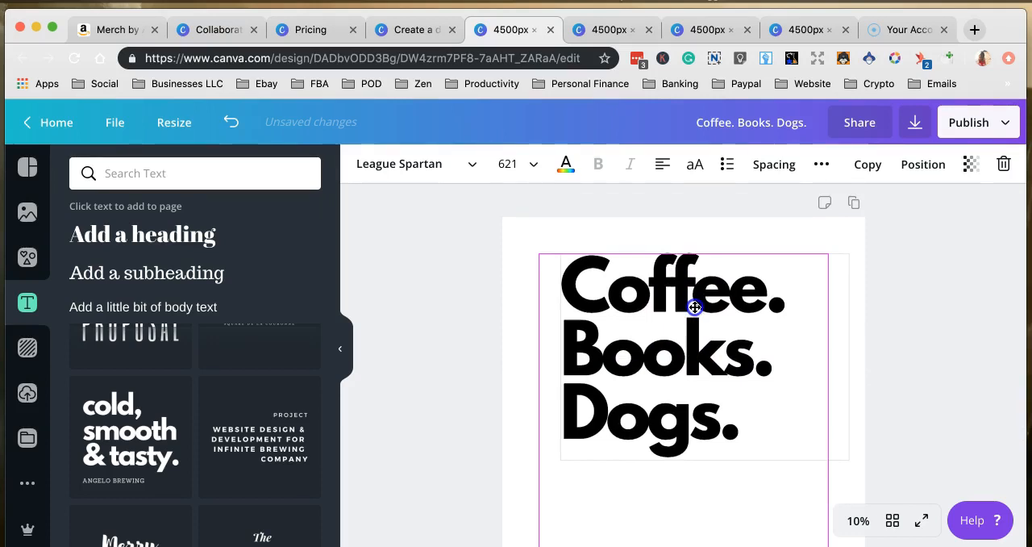
mouse_move(694, 308)
left_mouse_down()
mouse_move(717, 306)
mouse_move(695, 311)
left_mouse_up()
left_click_drag(696, 310, 709, 310)
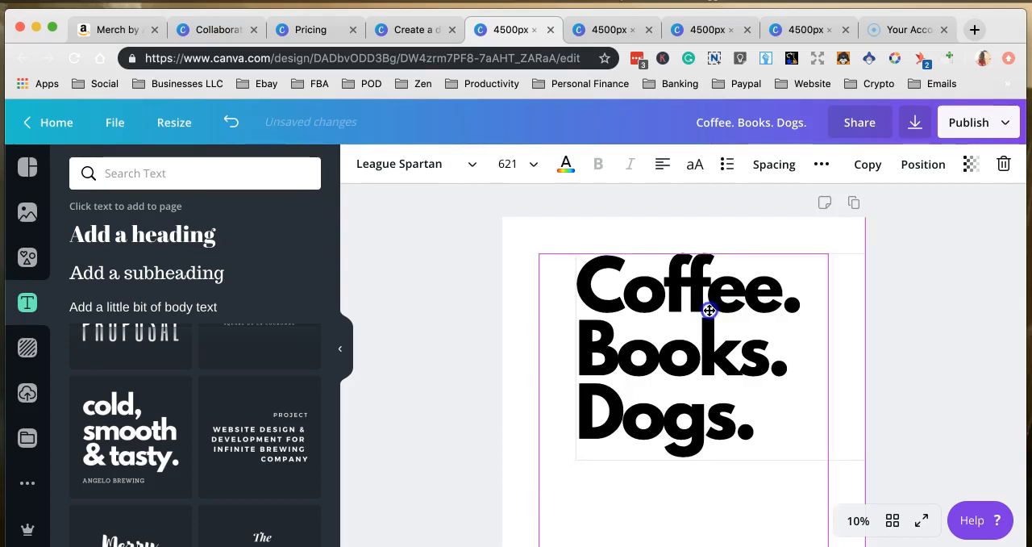
left_click_drag(709, 310, 709, 310)
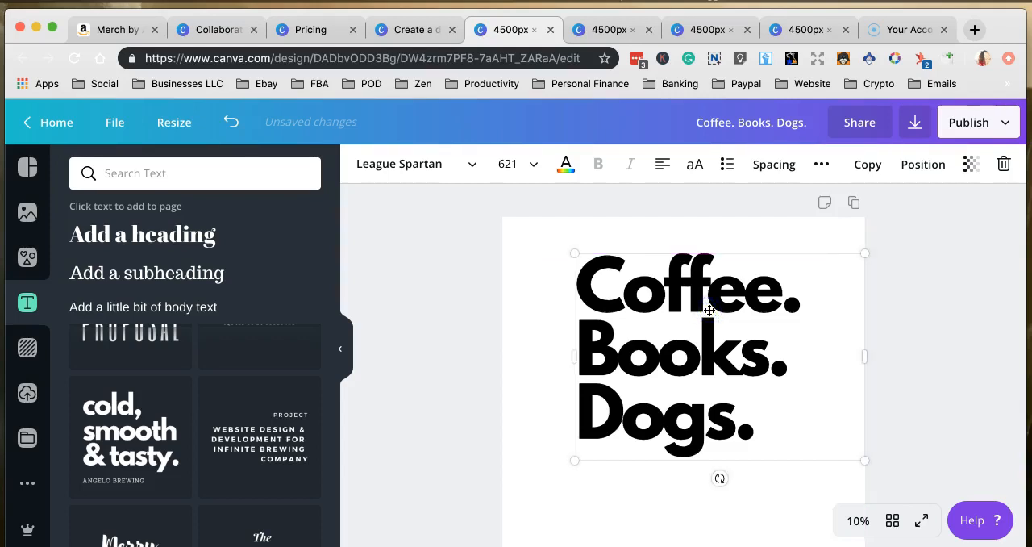
left_click(661, 308)
left_click(680, 297)
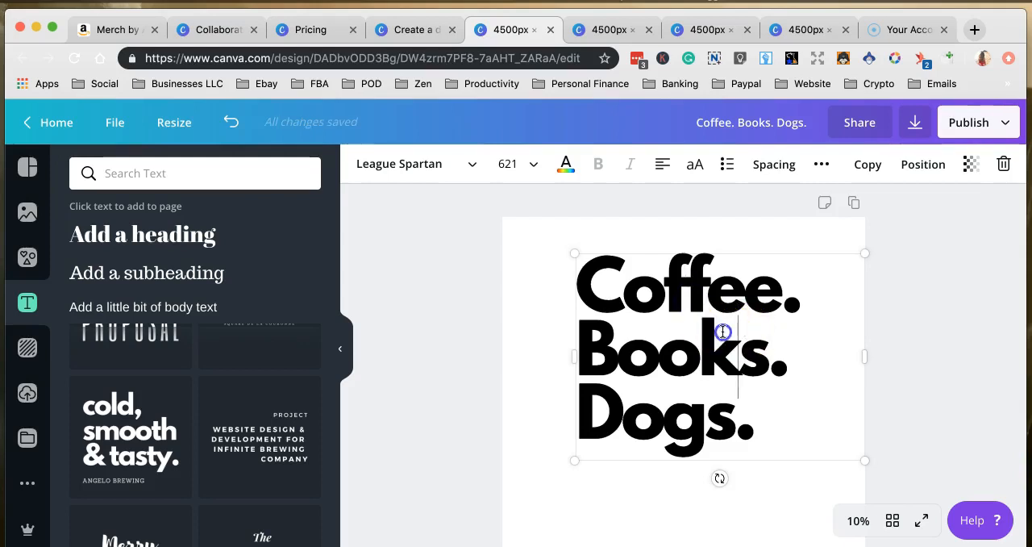
left_click(658, 515)
left_click(686, 340)
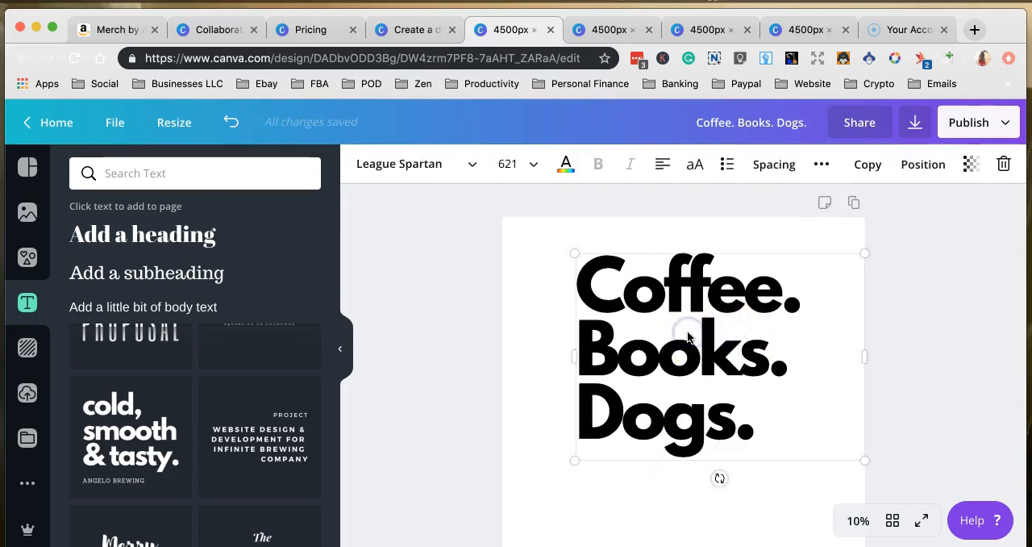
left_click(943, 347)
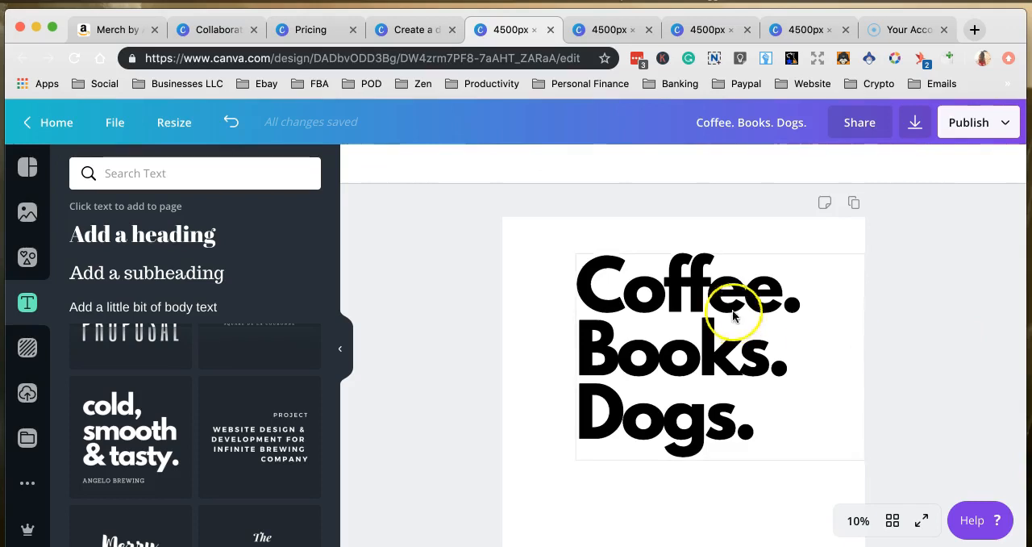
scroll(706, 429, "down", 5)
scroll(705, 434, "up", 4)
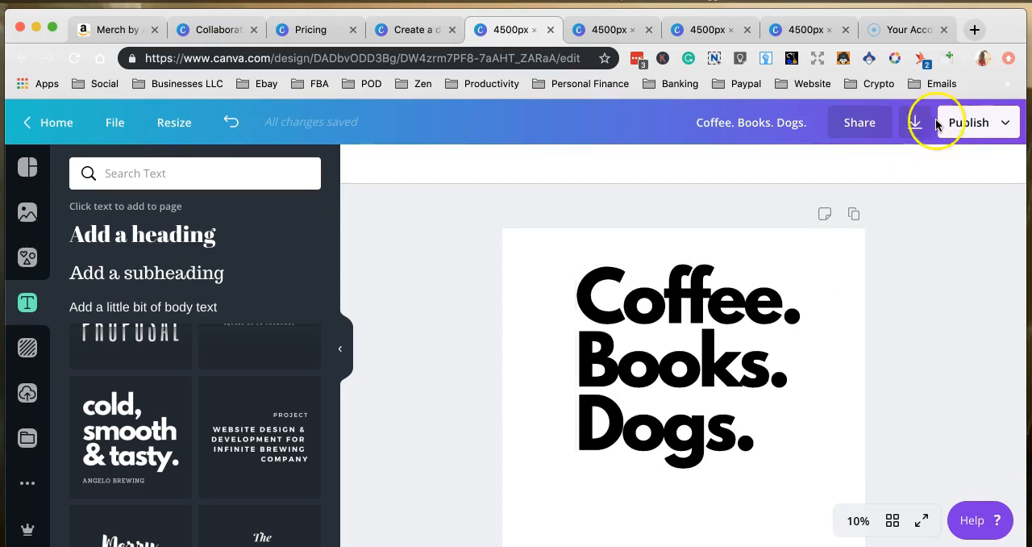
left_click(915, 131)
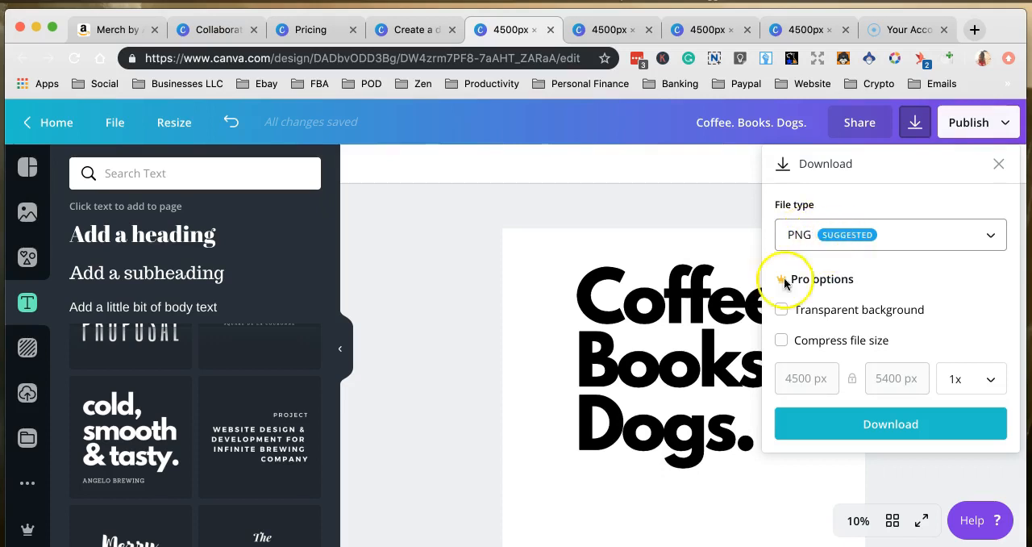
Change the text colour of the entire three-line headline to white.
left_click(664, 326)
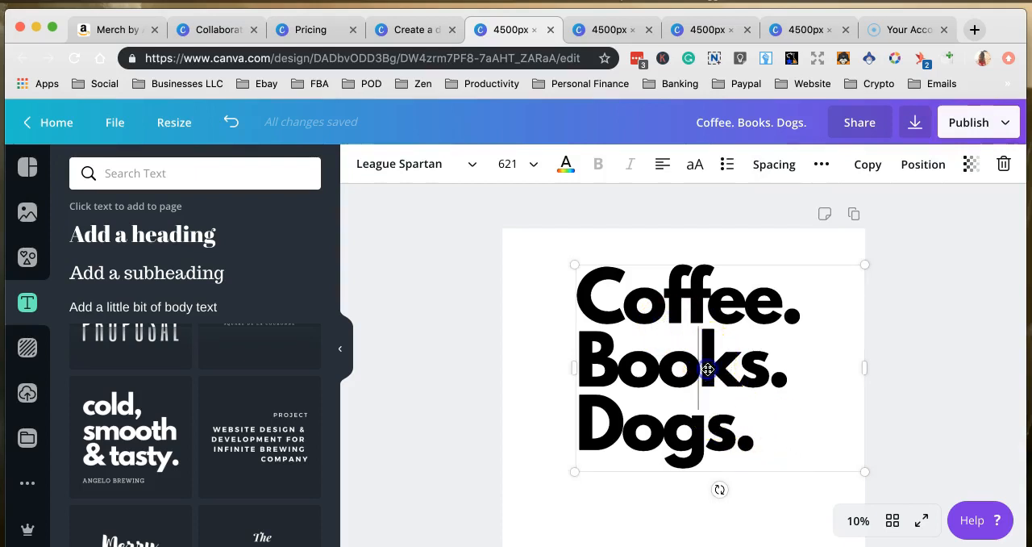
left_click_drag(774, 435, 583, 310)
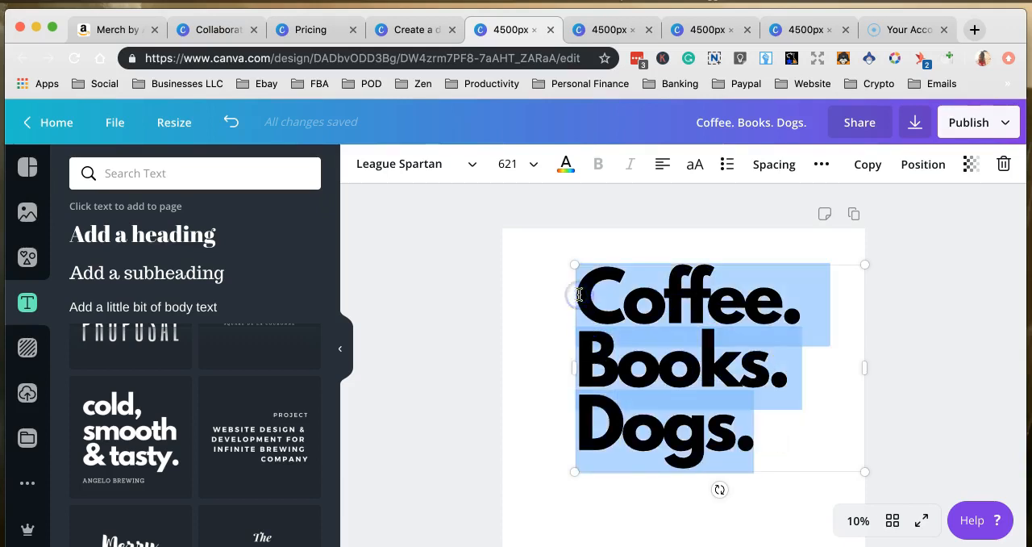
left_click(565, 165)
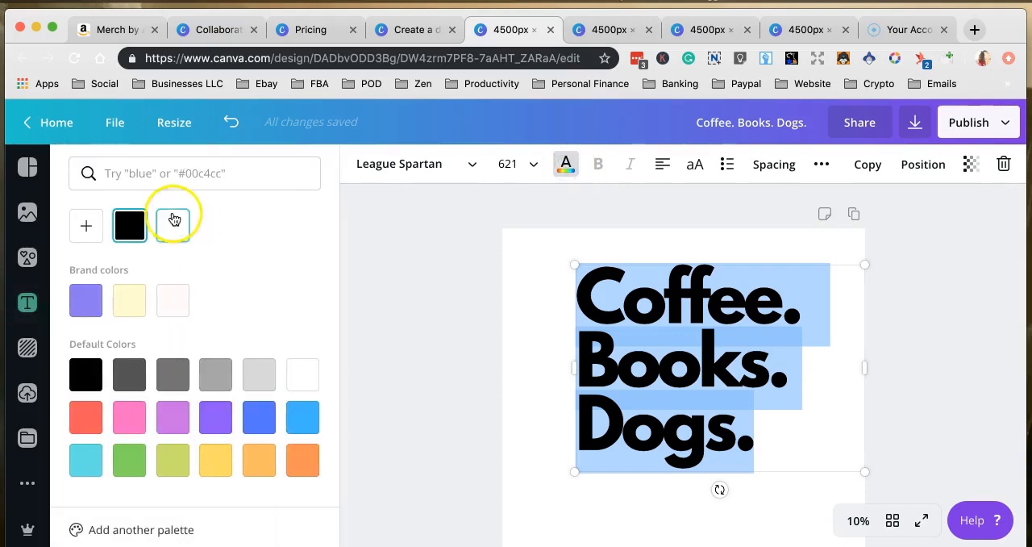
left_click(172, 223)
left_click(578, 516)
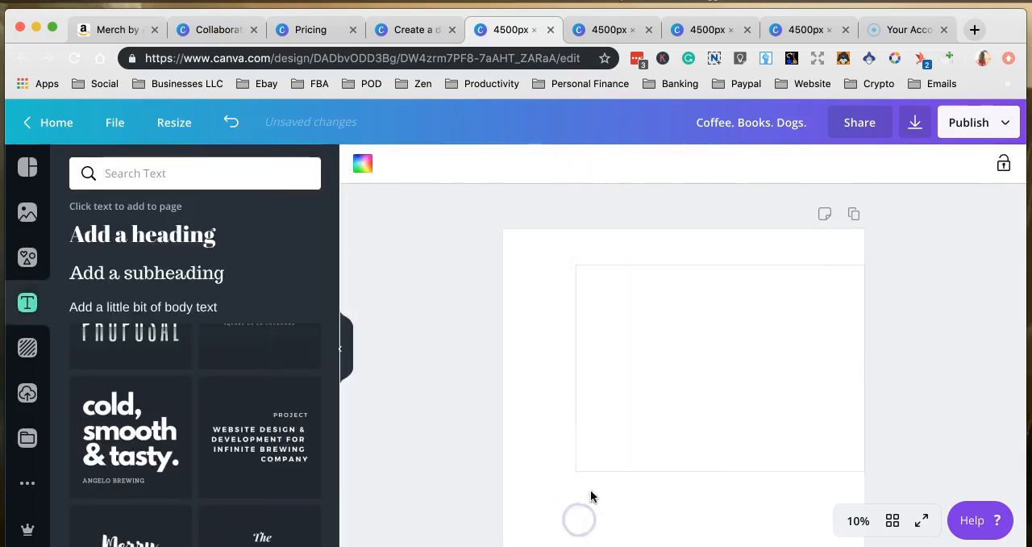
left_click(545, 303)
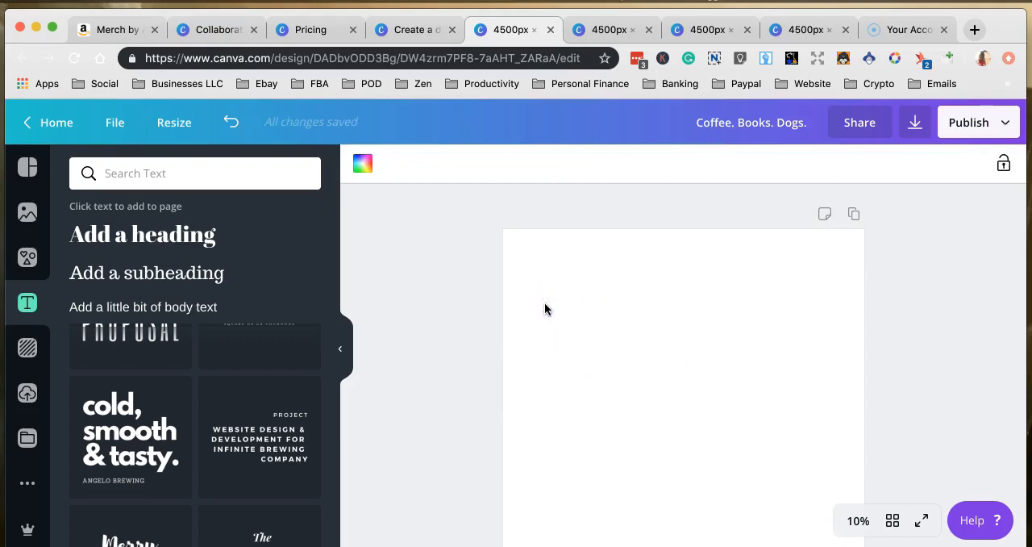
left_click(545, 305)
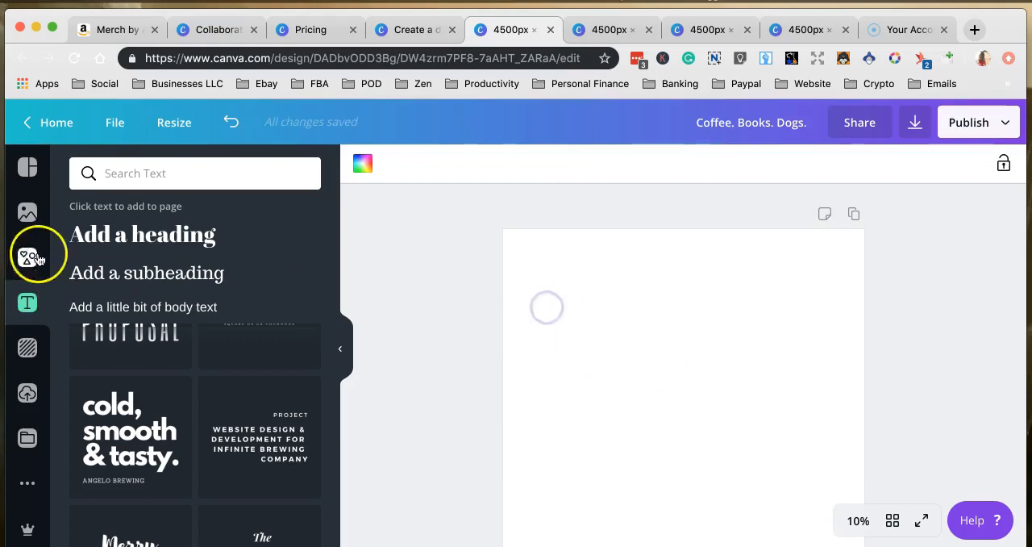
Fill the page background with solid black.
left_click(27, 348)
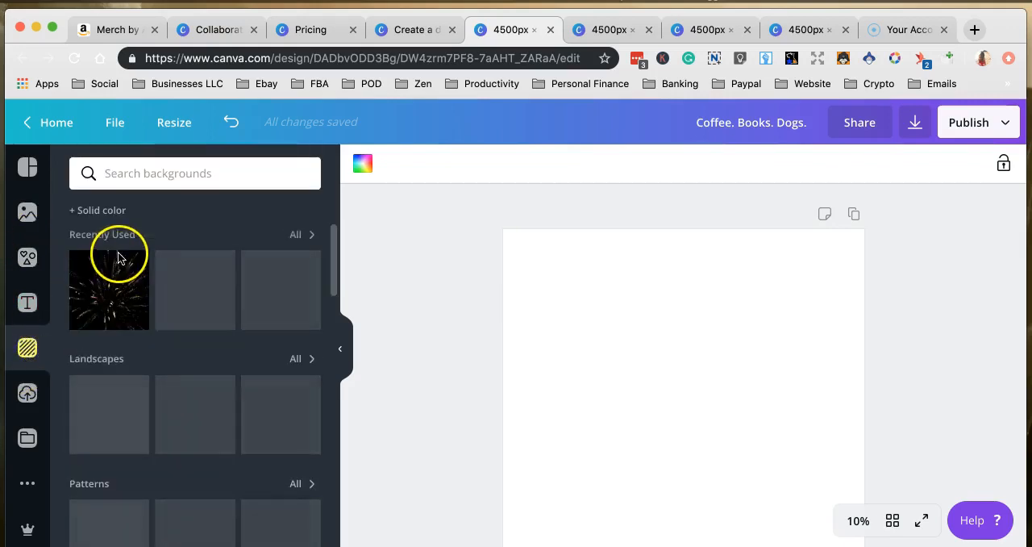
left_click(100, 210)
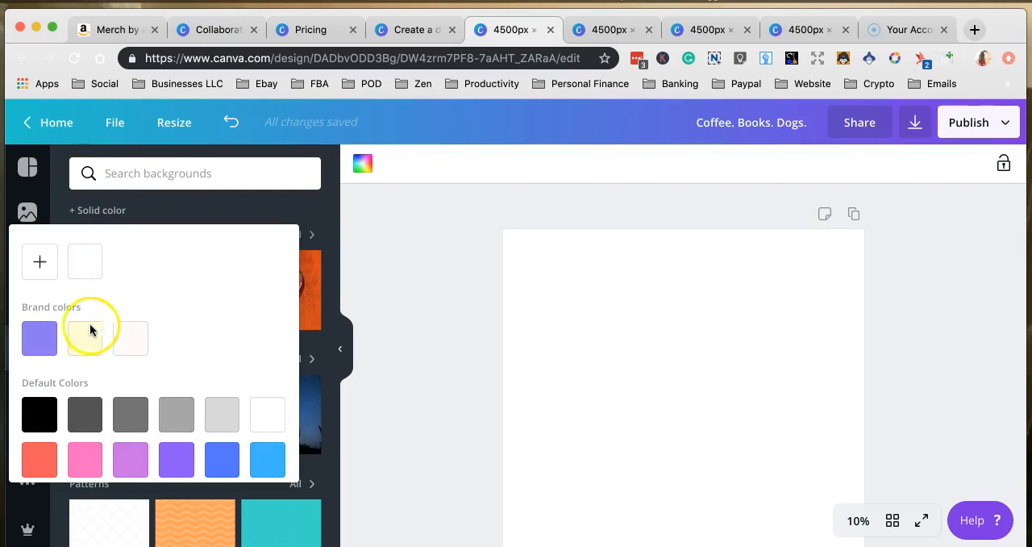
left_click(30, 416)
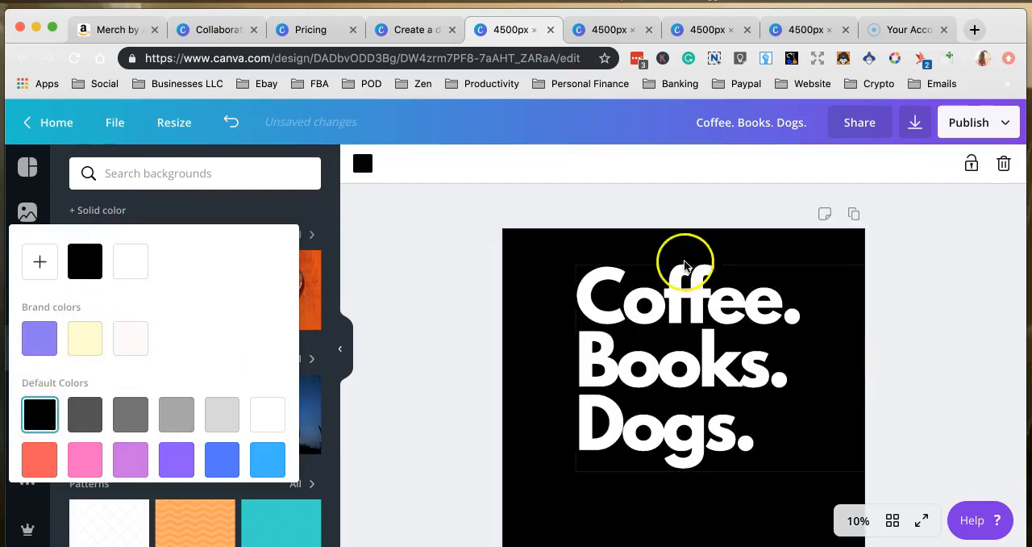
Set the page background to white and recolour the headline text black.
left_click(139, 266)
left_click(669, 329)
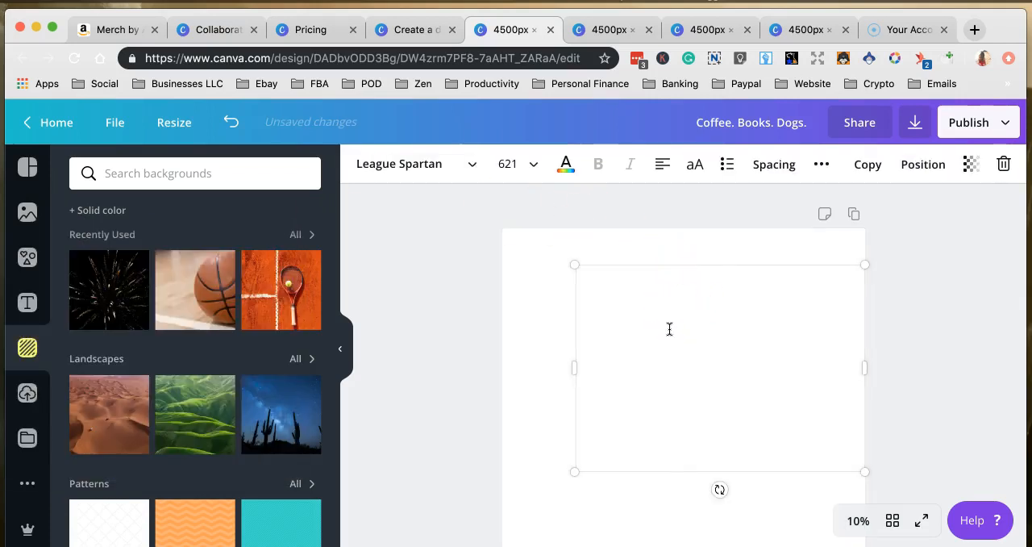
left_click(566, 166)
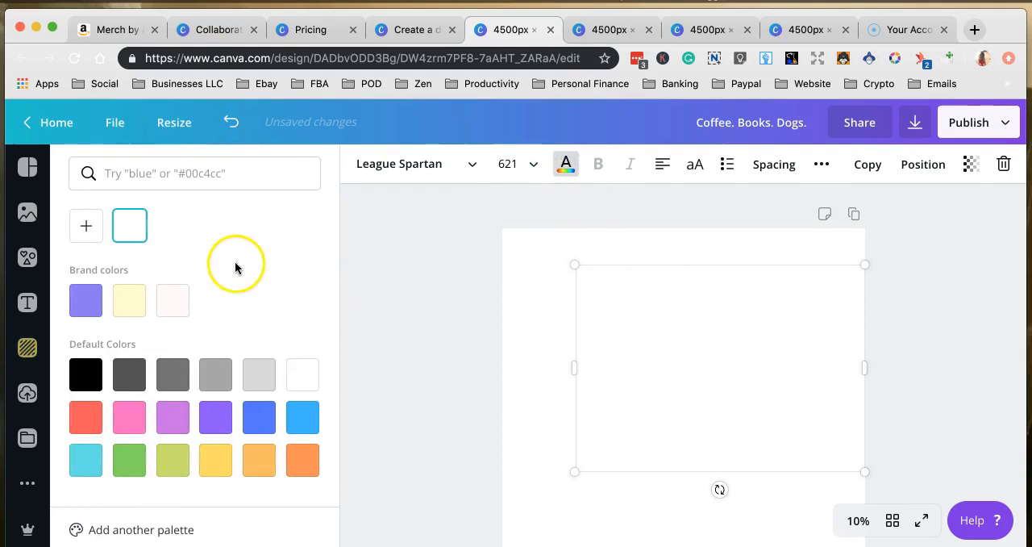
left_click(84, 372)
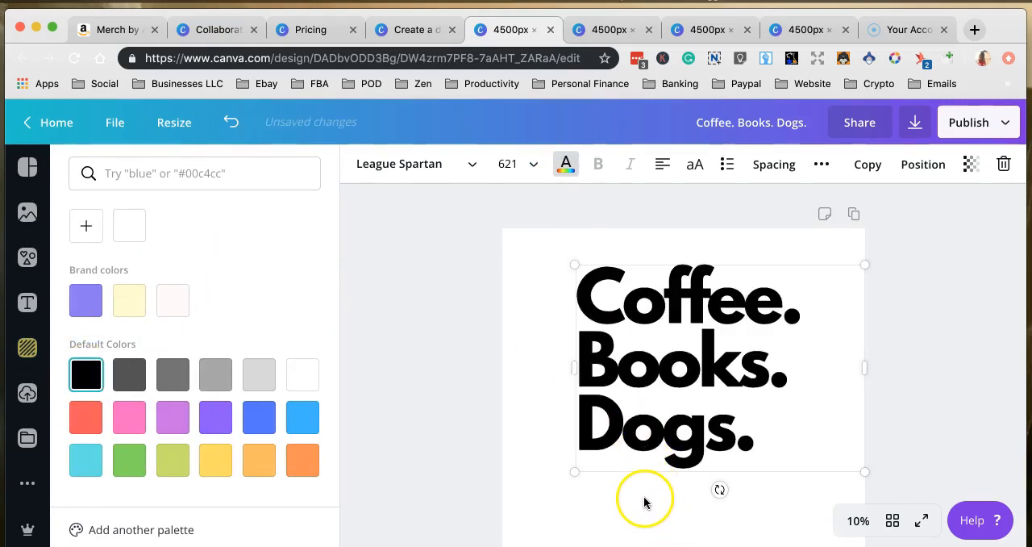
left_click(542, 396)
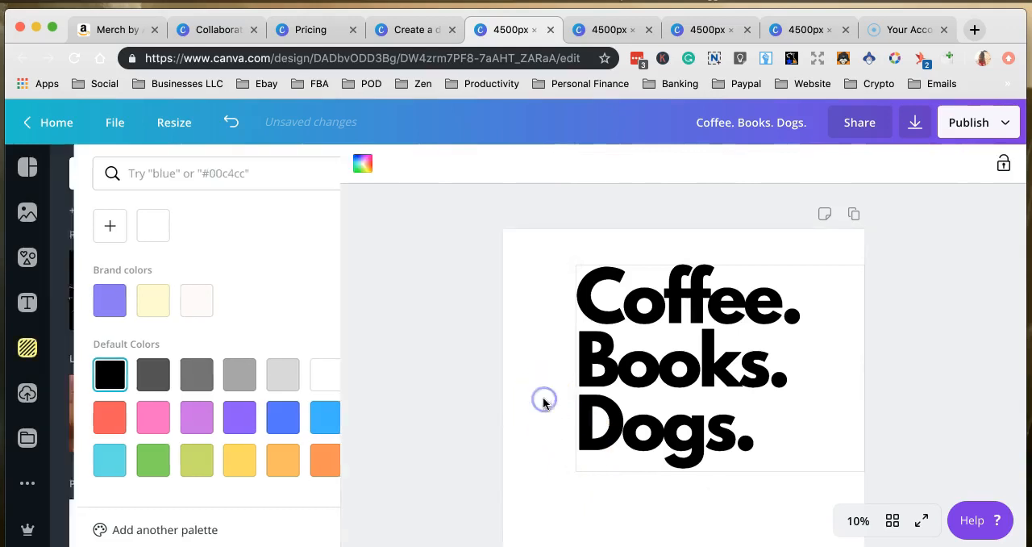
Apply the Arimo font to the entire headline and undo that font change.
left_click(651, 334)
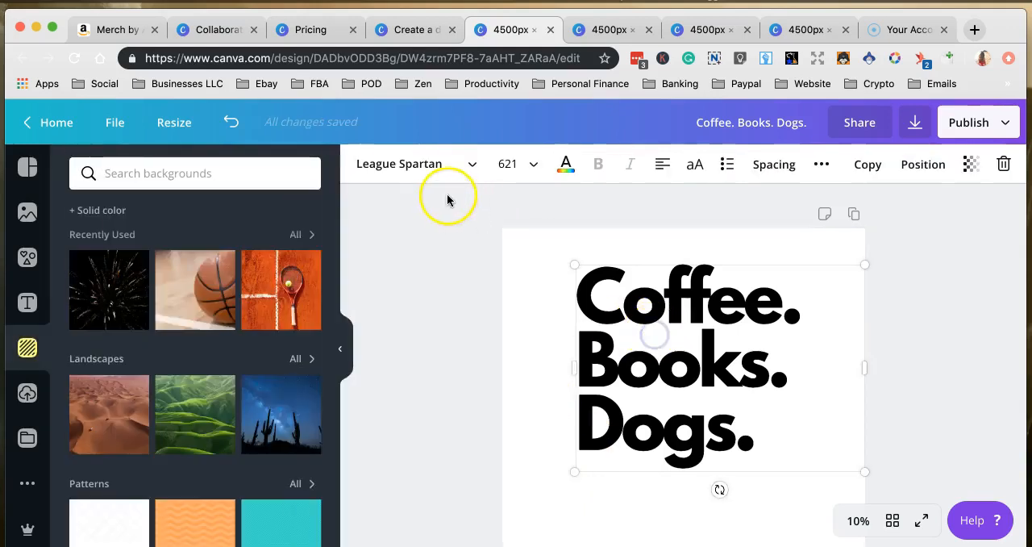
left_click(471, 166)
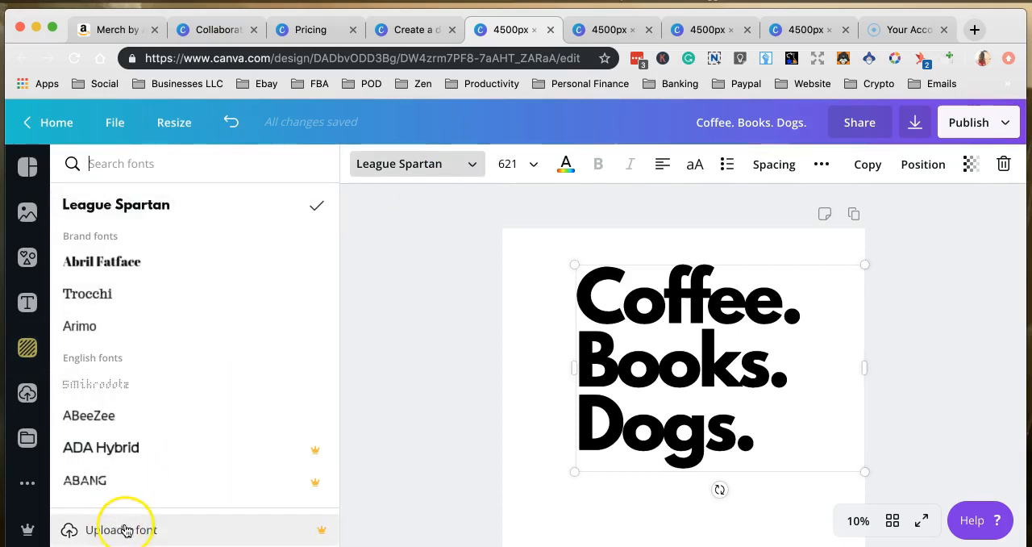
scroll(184, 426, "down", 2)
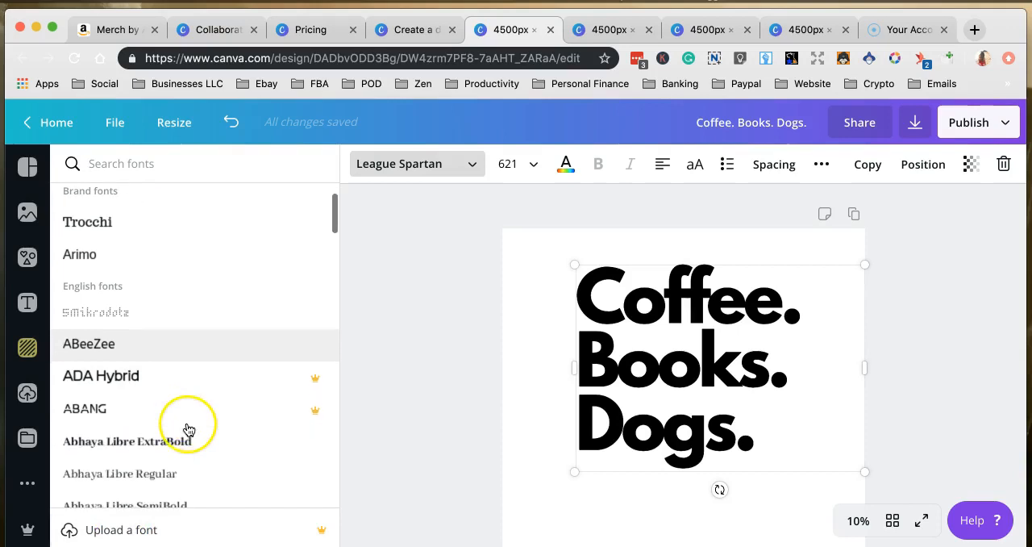
left_click(763, 446)
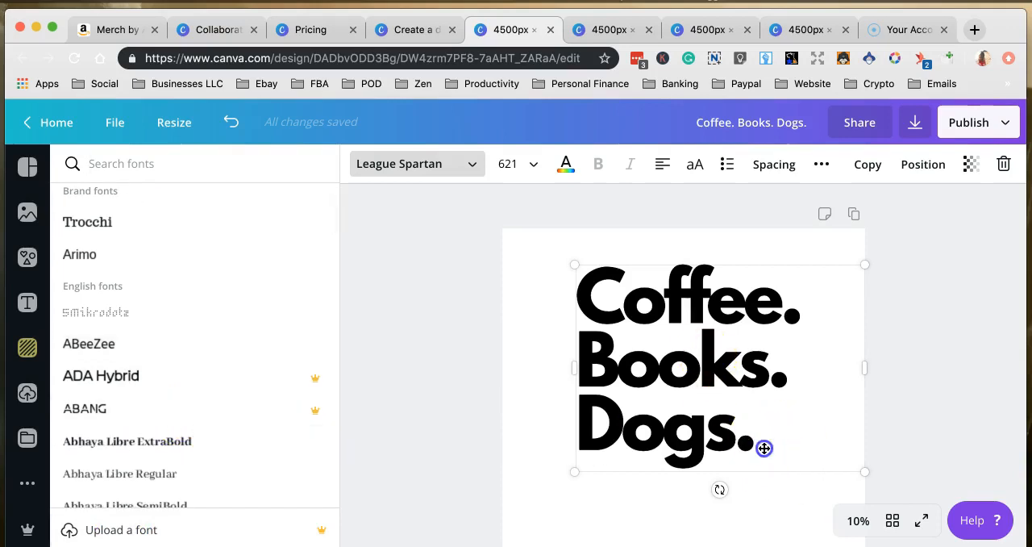
left_click_drag(764, 446, 577, 300)
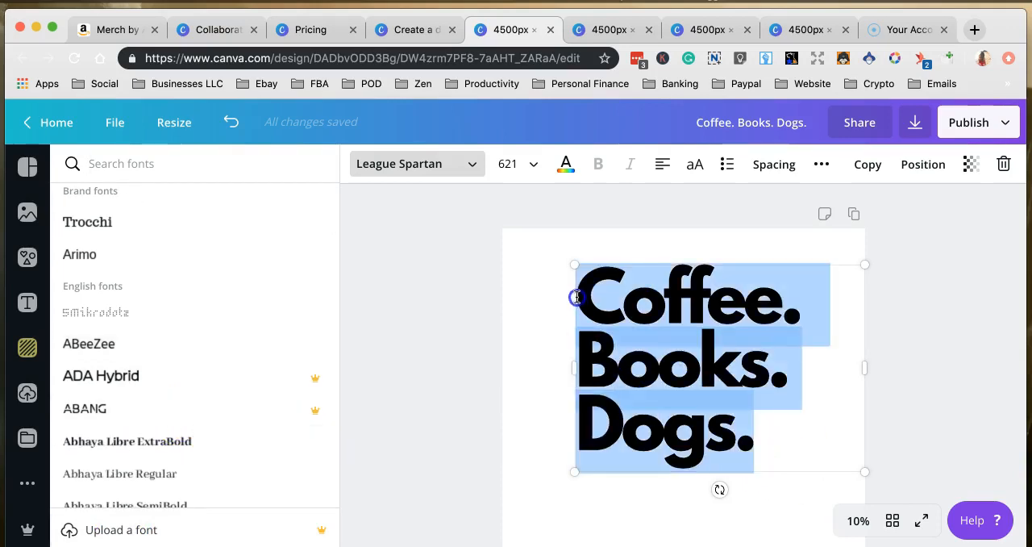
left_click(155, 264)
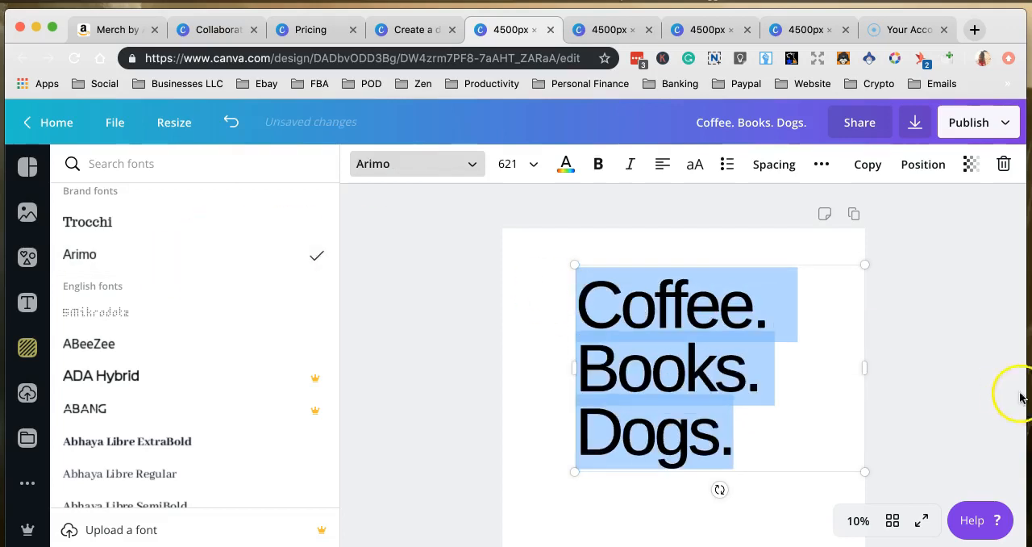
left_click(792, 445)
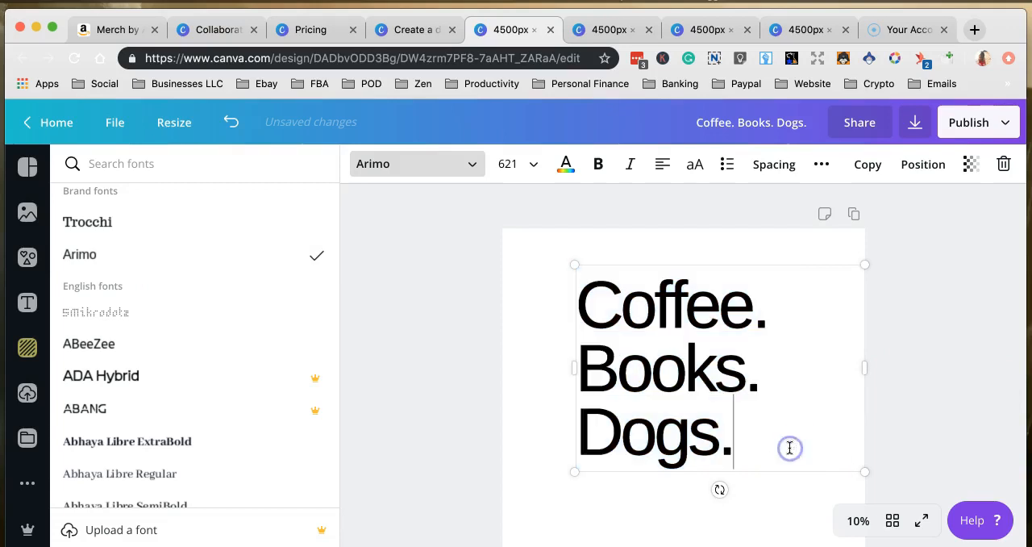
left_click(232, 123)
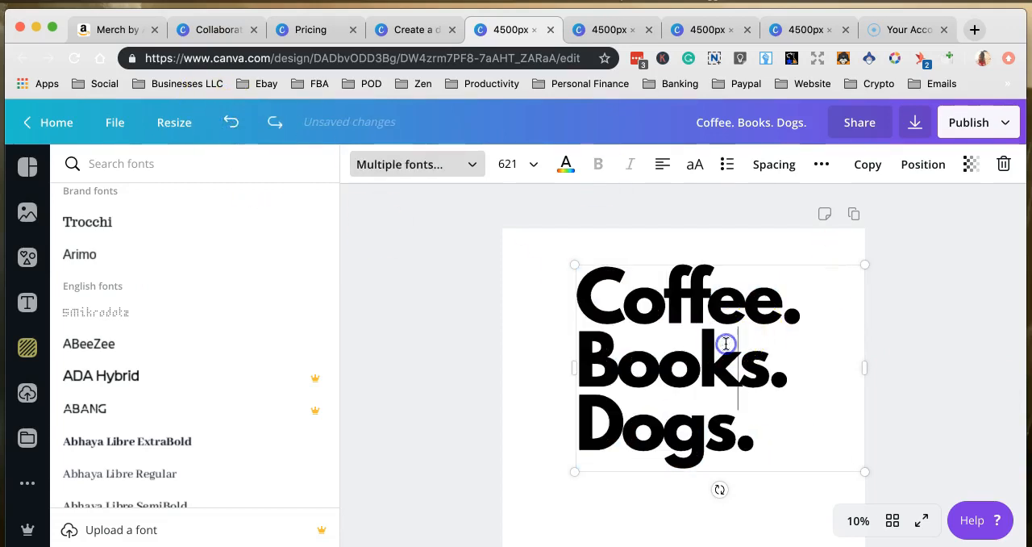
left_click(533, 445)
Download the design as a PNG with a transparent background and dismiss the publishing dialog.
left_click(916, 121)
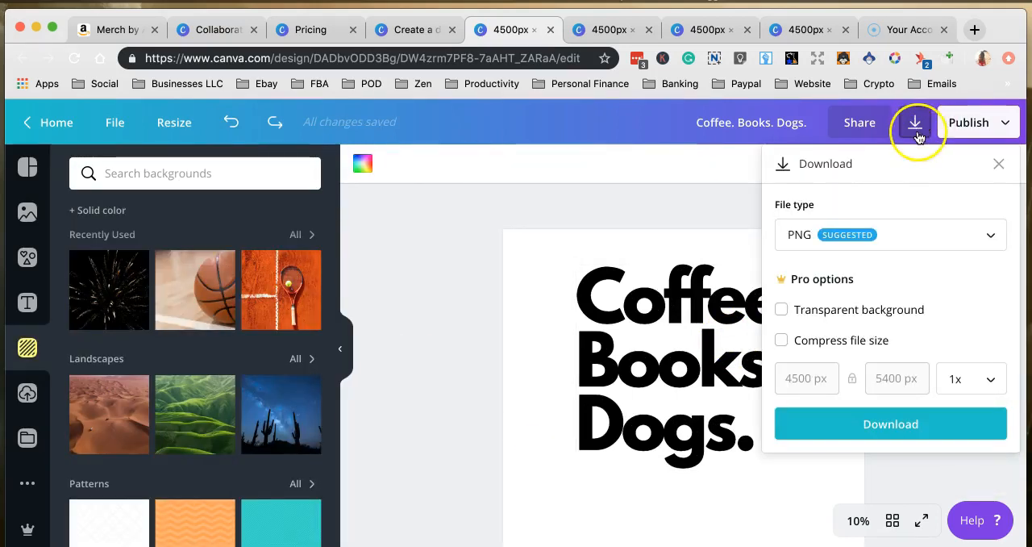
left_click(781, 310)
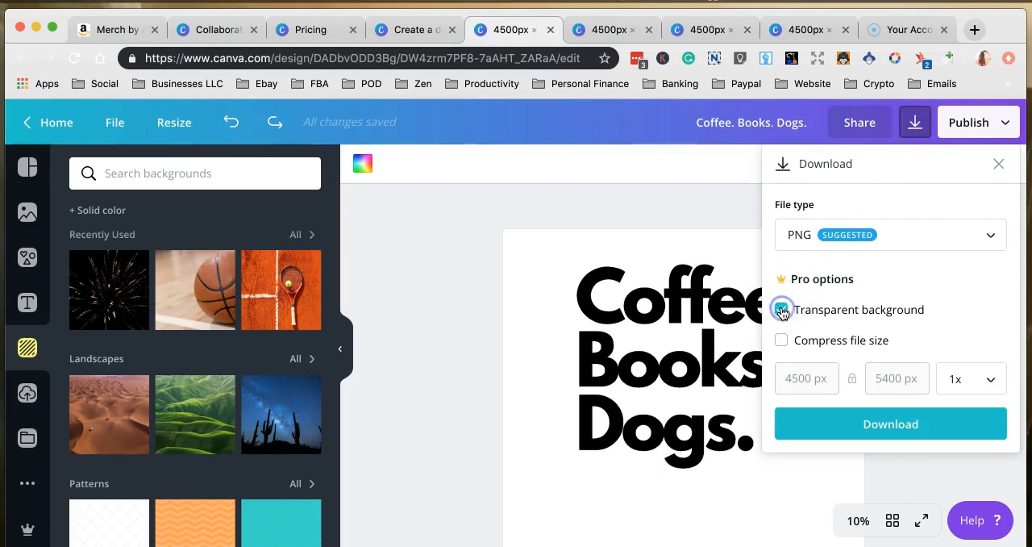
left_click(856, 424)
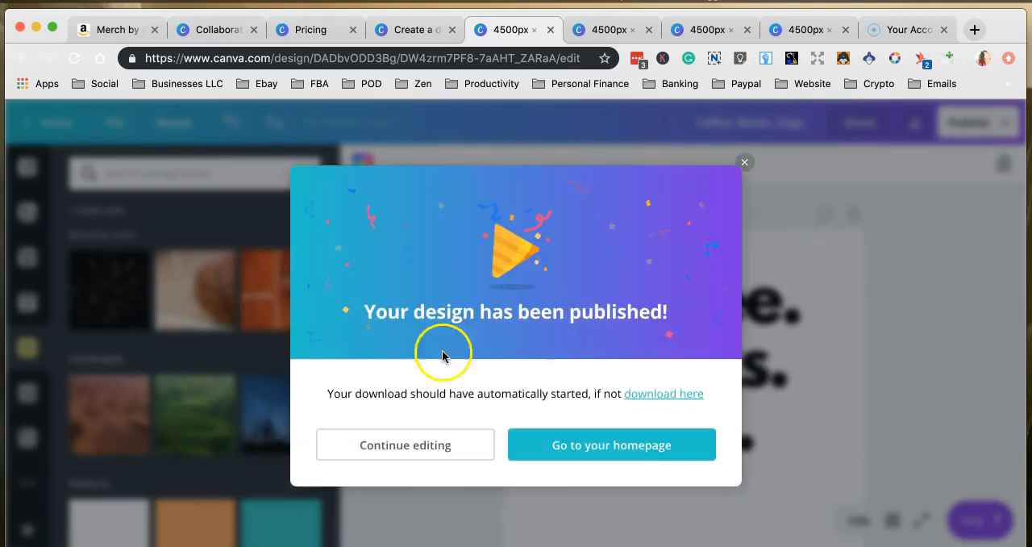
left_click(745, 164)
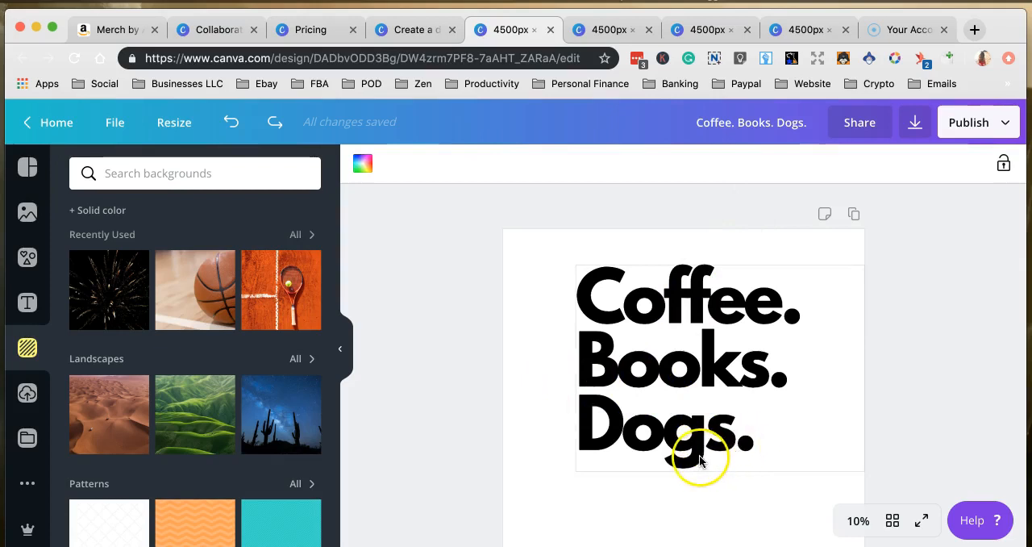
scroll(699, 461, "down", 2)
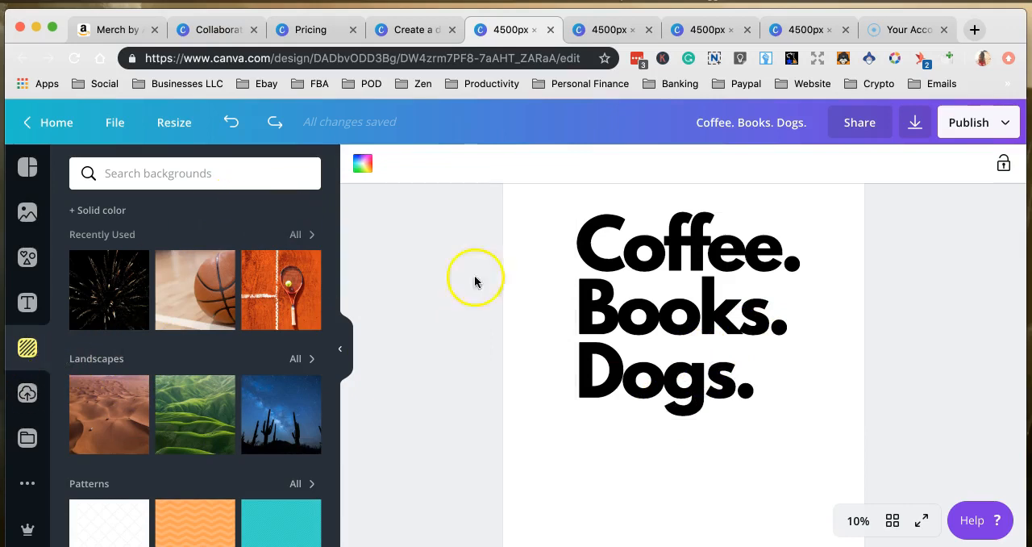
left_click(673, 452)
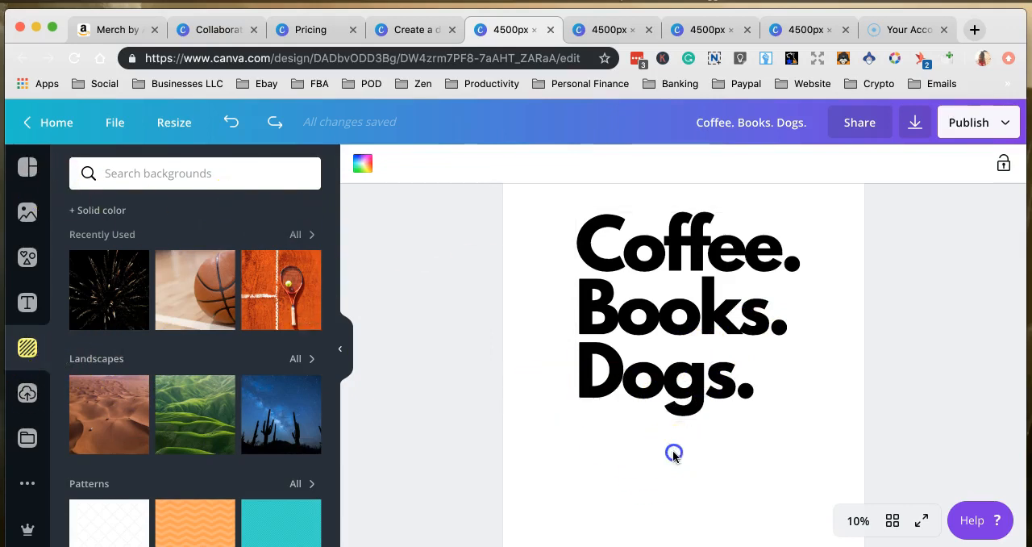
scroll(743, 368, "up", 1)
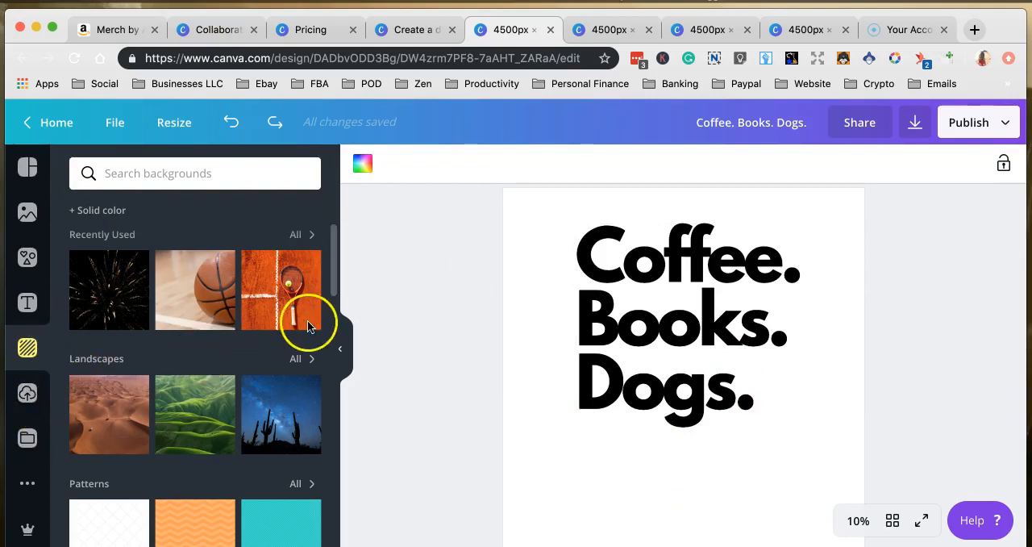
left_click(728, 342)
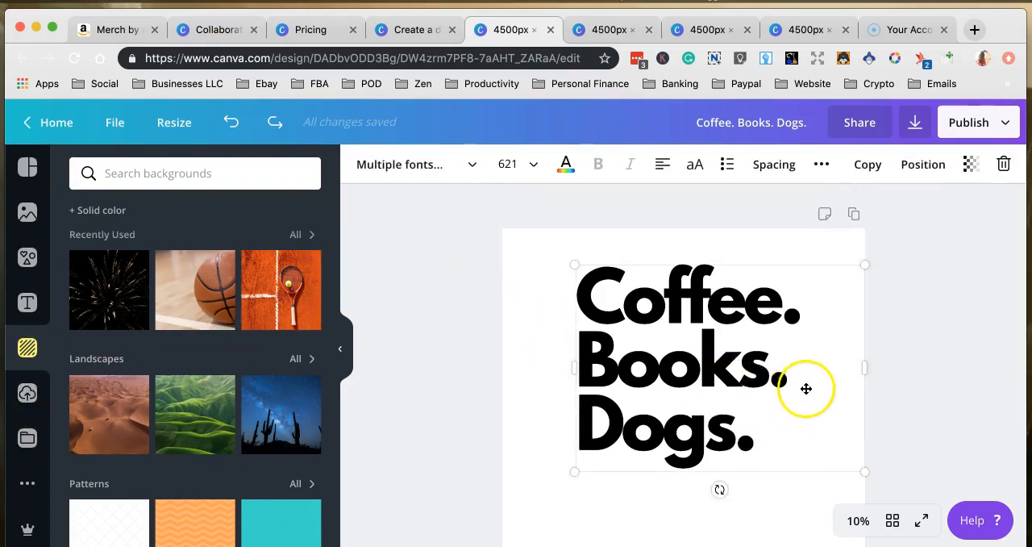